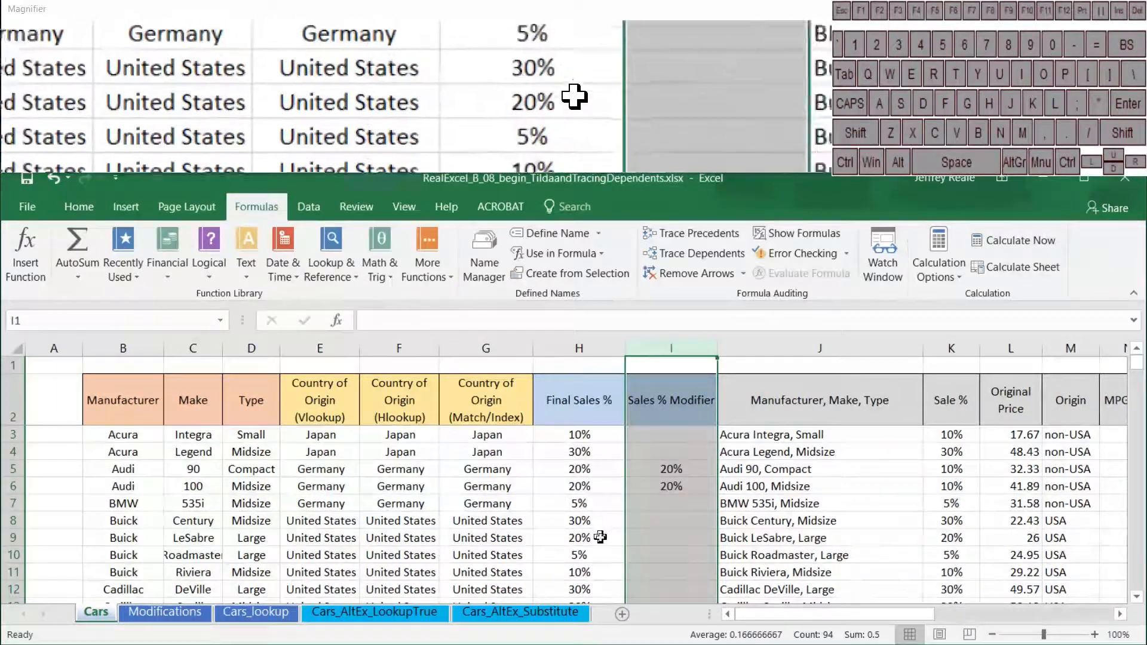
# Inspect the formulas behind cells H4, F4, D5 and B5 on the Cars sheet.
pyautogui.click(567, 452)
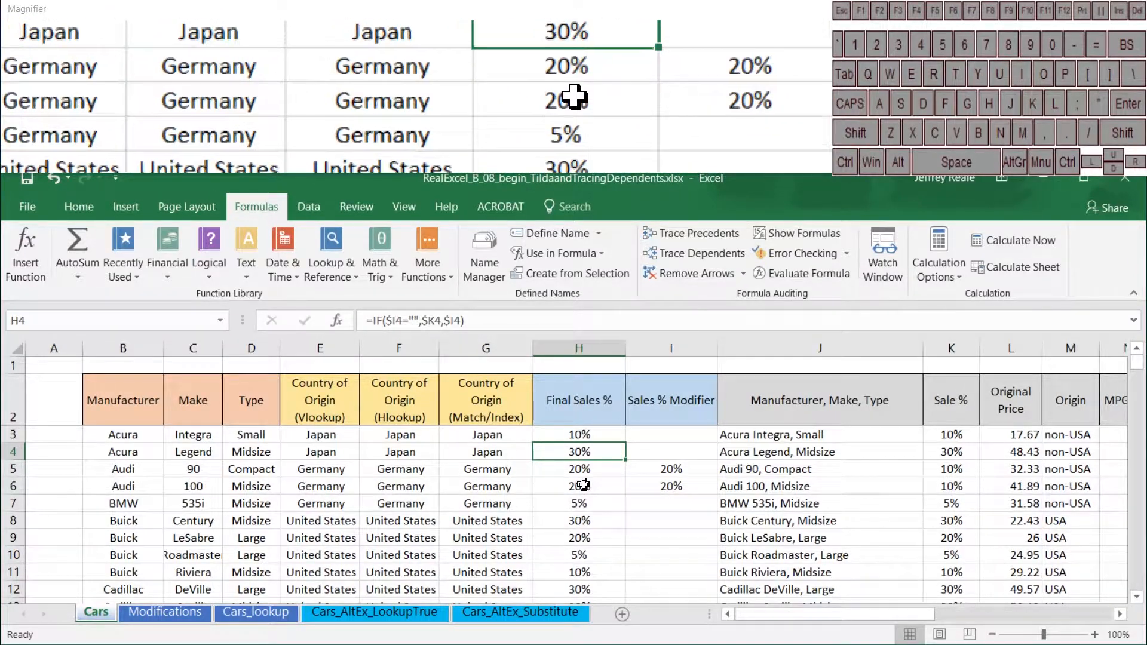
pyautogui.click(412, 456)
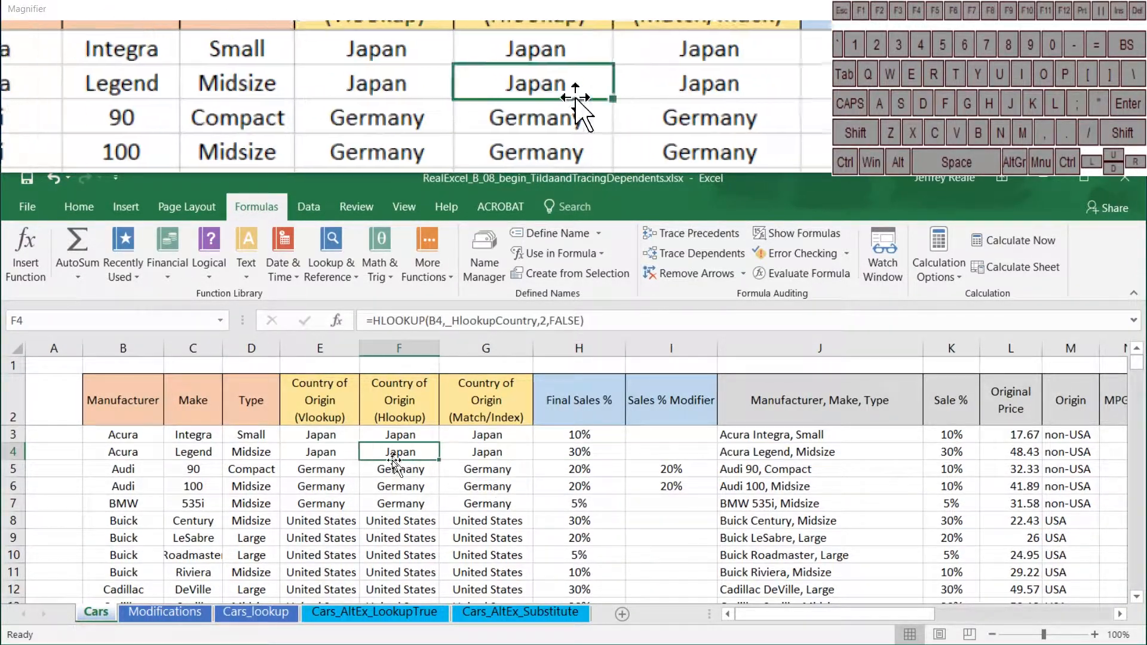
pyautogui.click(252, 473)
pyautogui.click(157, 469)
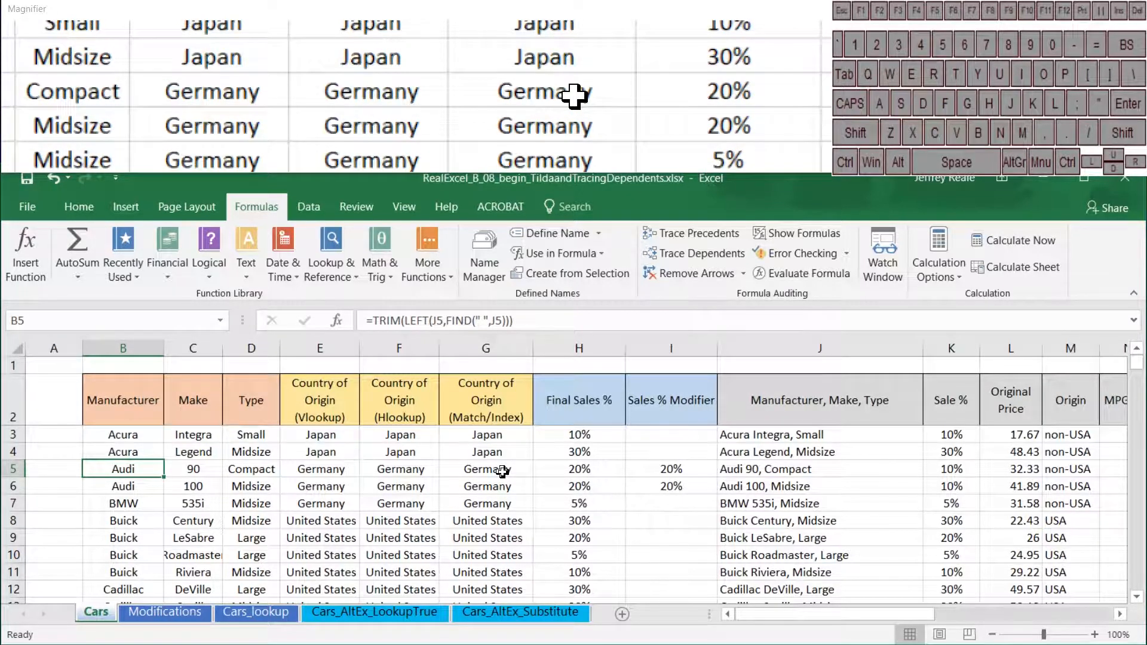
# Display the formulas in place of results on the Cars sheet and bring the sales percentage columns into view.
pyautogui.press('ctrl')
pyautogui.hotkey('ctrl', '`')
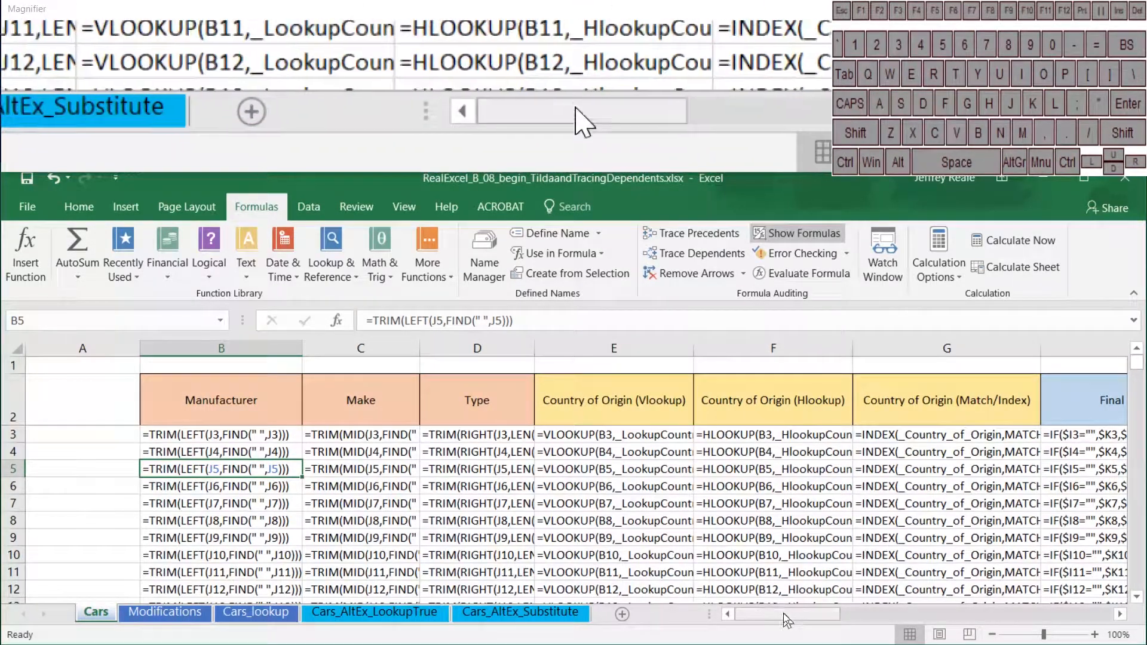
pyautogui.moveTo(705, 612); pyautogui.dragTo(765, 618)
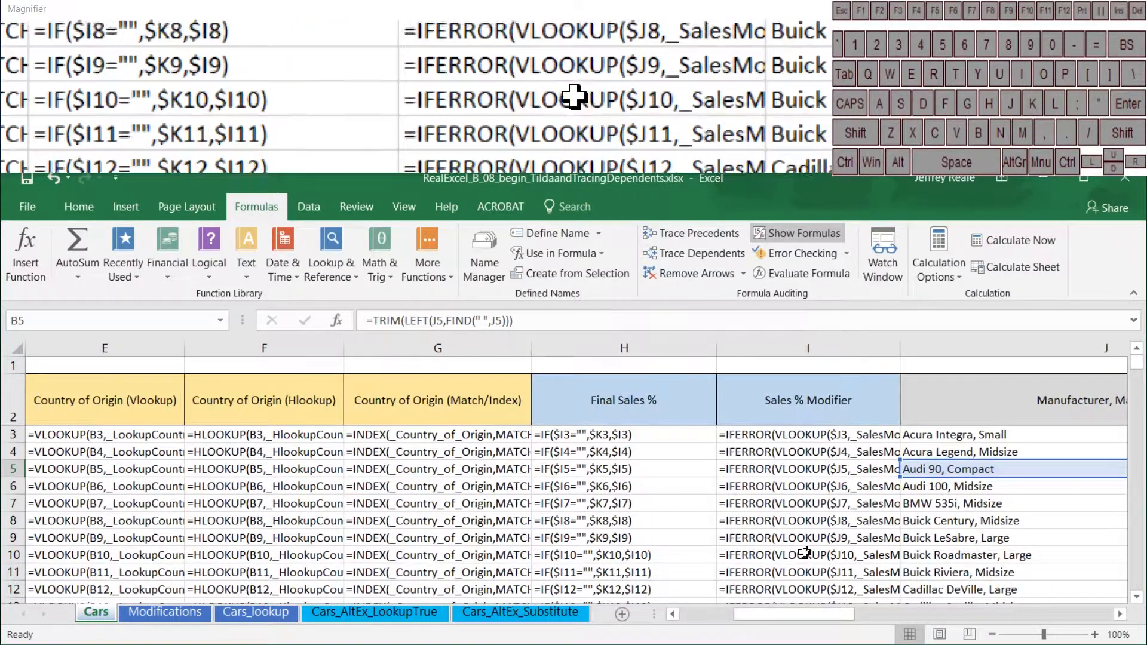
# Examine the Sales % Modifier formulas in I6 and I5 and the Final Sales % formulas in H5, H10 and H12.
pyautogui.click(830, 482)
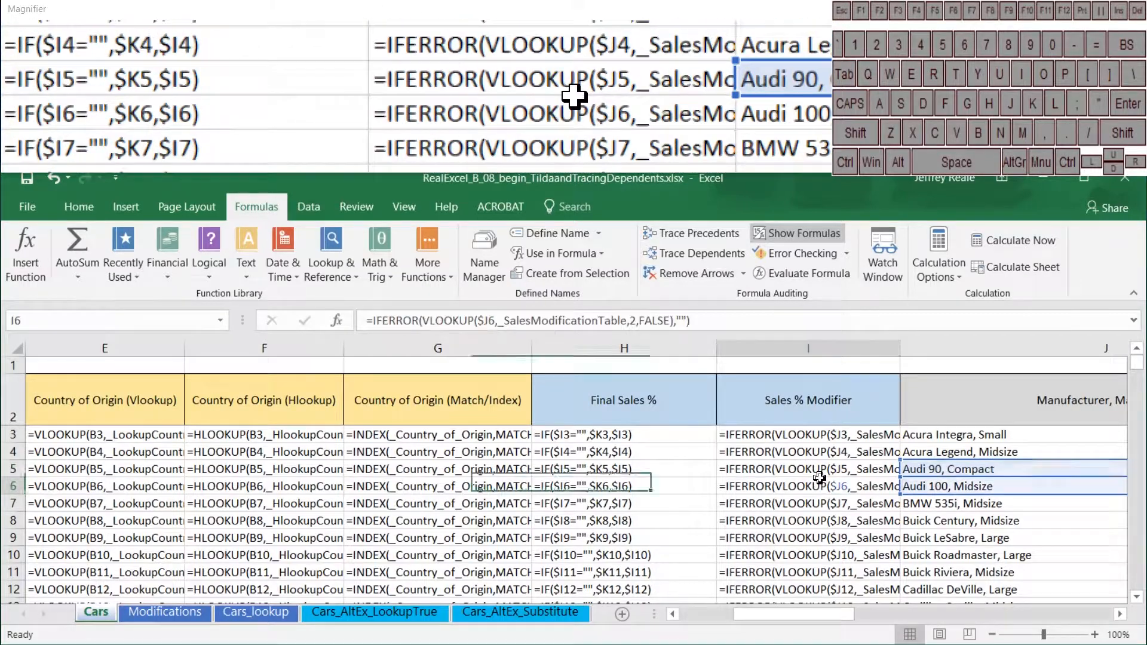
pyautogui.click(804, 471)
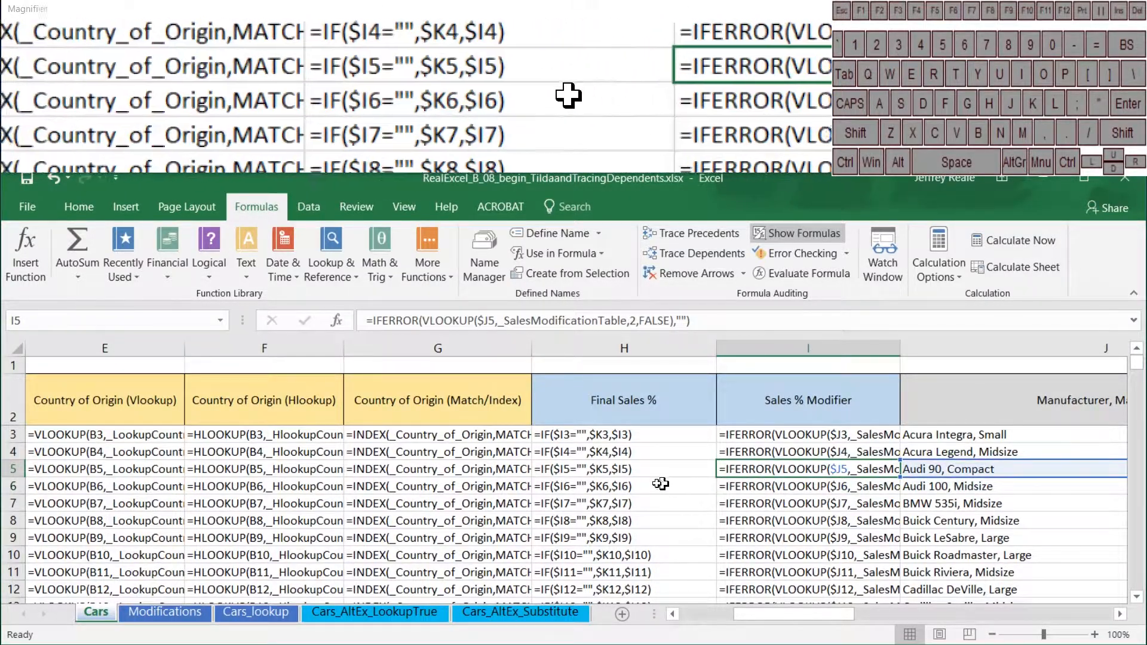
pyautogui.click(611, 469)
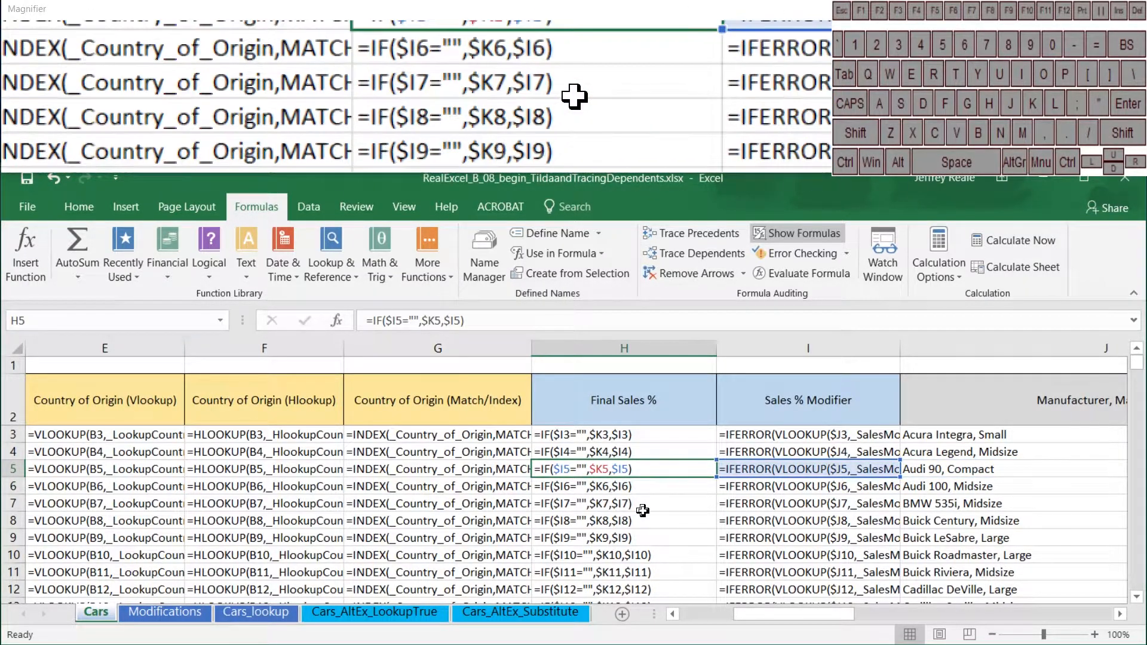
pyautogui.click(644, 554)
pyautogui.click(610, 589)
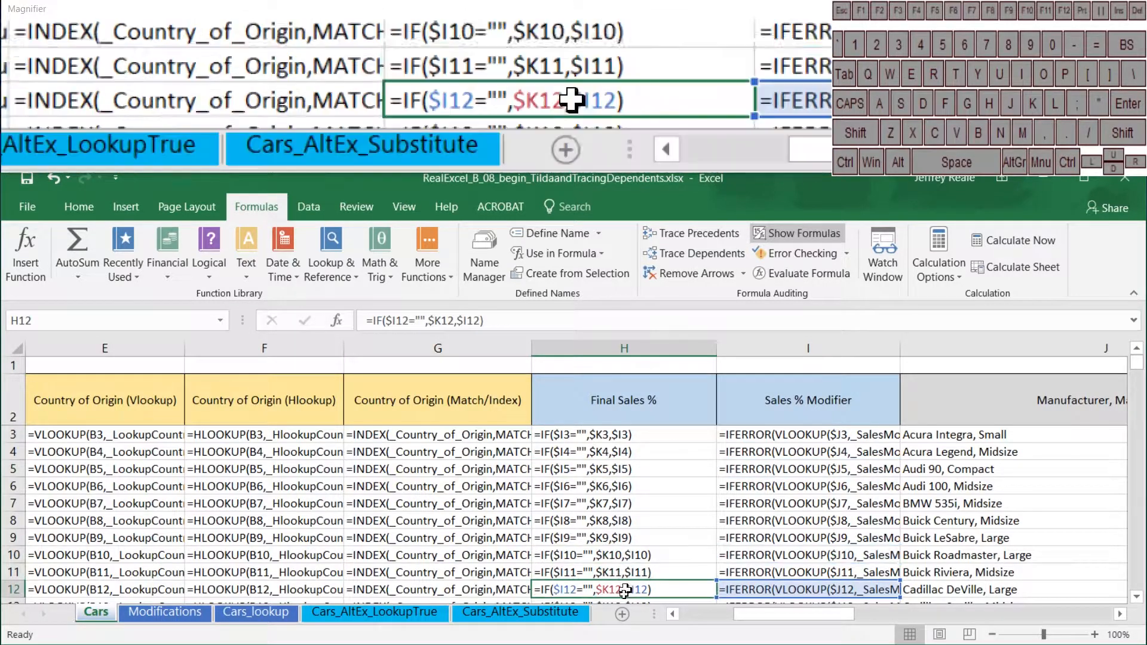
# Widen the Country of Origin (Match/Index) column until its full INDEX/MATCH formulas can be read.
pyautogui.click(475, 472)
pyautogui.moveTo(531, 349); pyautogui.dragTo(685, 360)
pyautogui.moveTo(835, 615)
pyautogui.mouseDown()
pyautogui.moveTo(1016, 607)
pyautogui.moveTo(823, 605)
pyautogui.mouseUp()
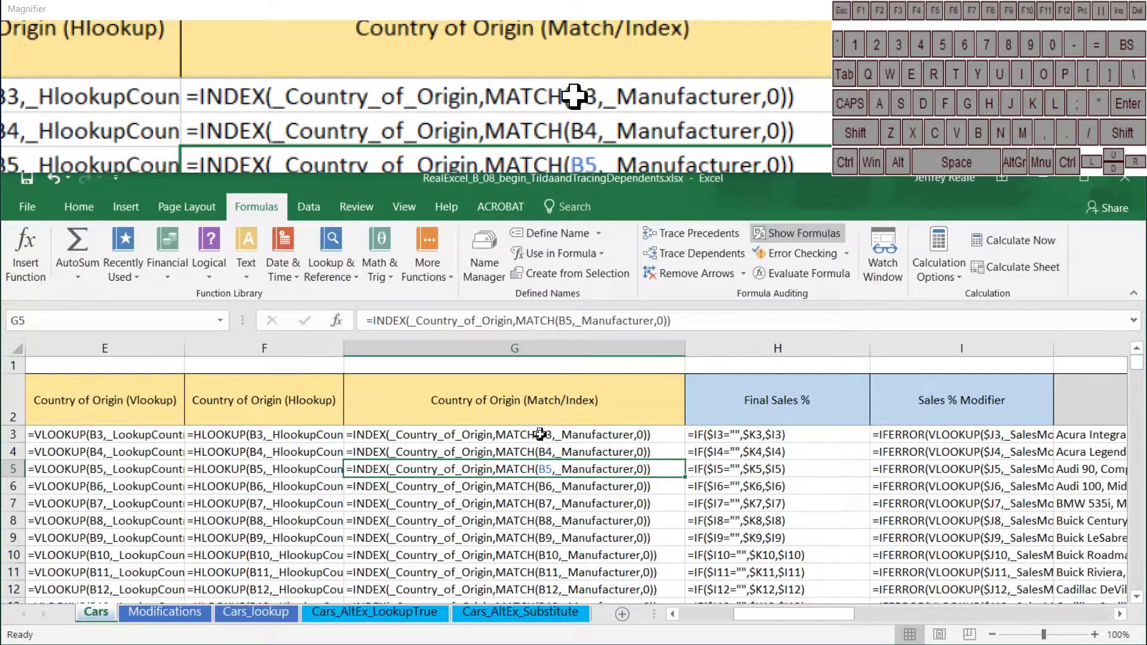
# Check the INDEX/MATCH formulas in G4 and G6, and narrow column G so the formulas are cut off.
pyautogui.click(526, 452)
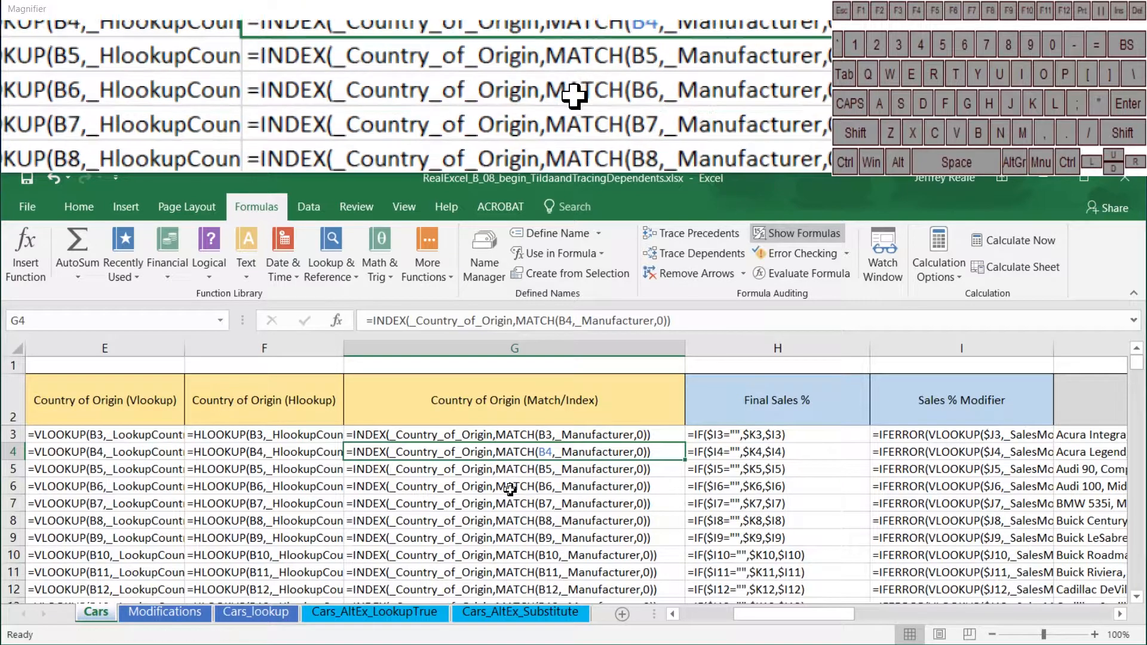
pyautogui.click(510, 487)
pyautogui.moveTo(684, 348); pyautogui.dragTo(489, 387)
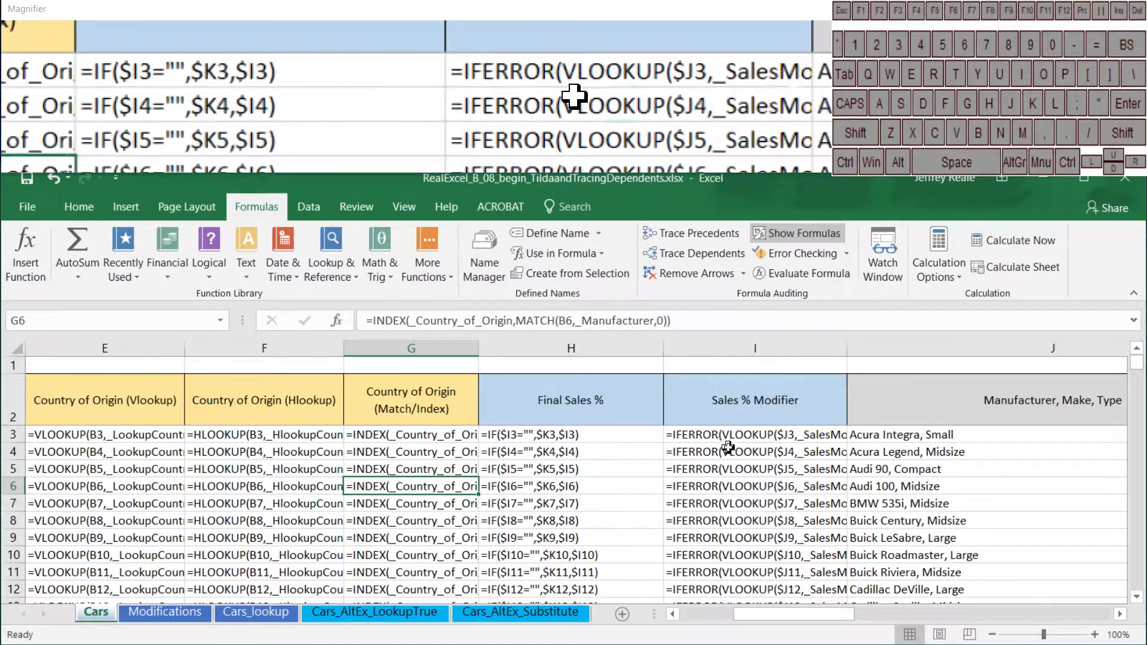
# Widen the Sales % Modifier column slightly and select the whole column.
pyautogui.click(726, 451)
pyautogui.moveTo(848, 349)
pyautogui.mouseDown()
pyautogui.moveTo(992, 349)
pyautogui.moveTo(854, 349)
pyautogui.mouseUp()
pyautogui.click(871, 349)
# Go to the named range _SalesModificationTable and look through its entries.
pyautogui.click(220, 323)
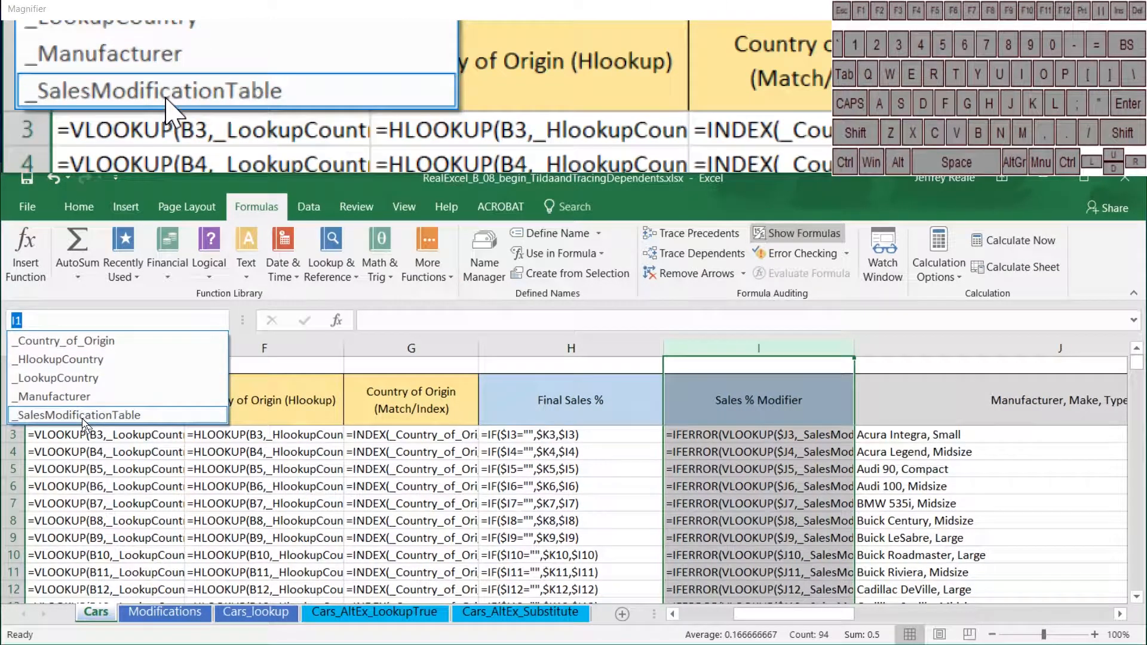
pyautogui.click(81, 416)
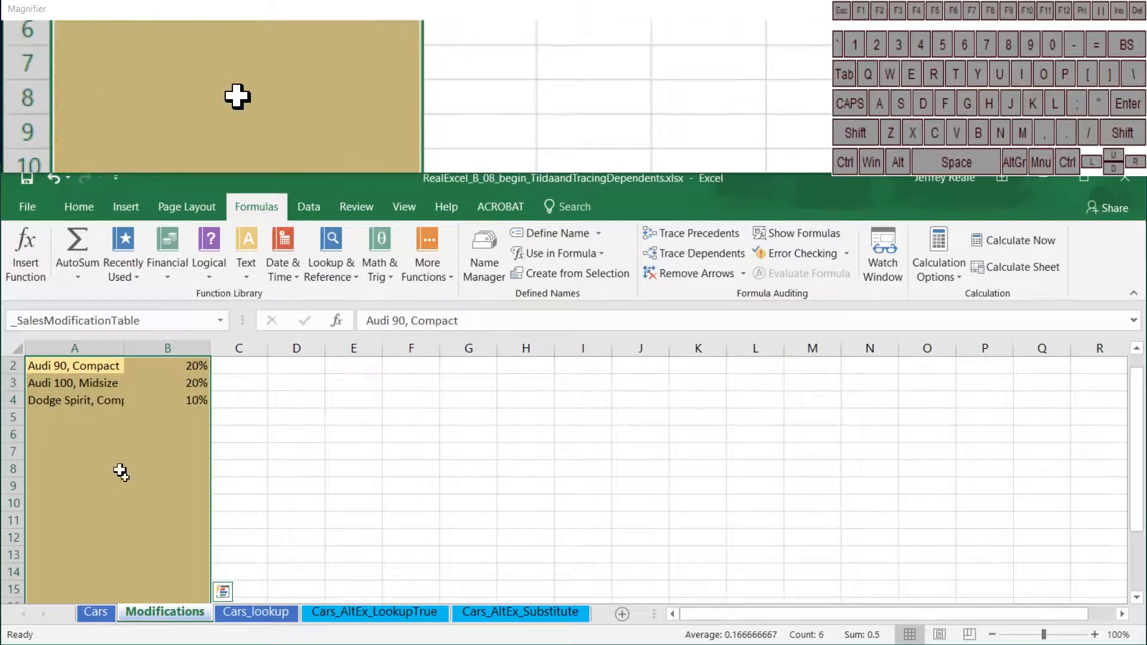
pyautogui.scroll(1, 149, 532)
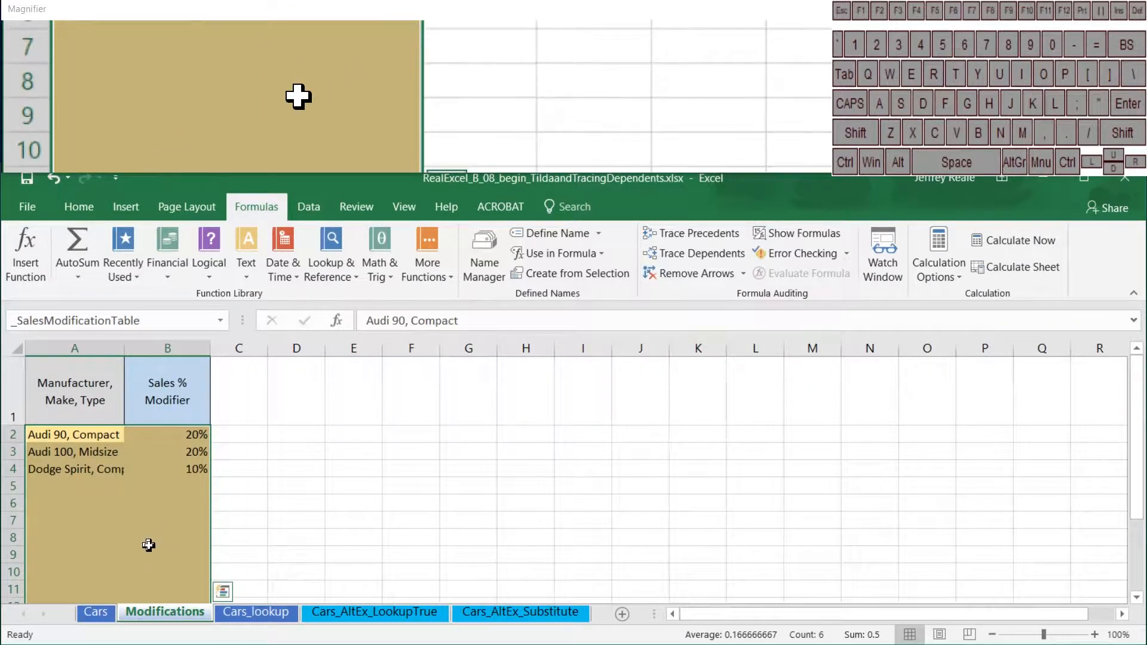
pyautogui.scroll(-5, 148, 545)
pyautogui.scroll(5, 149, 545)
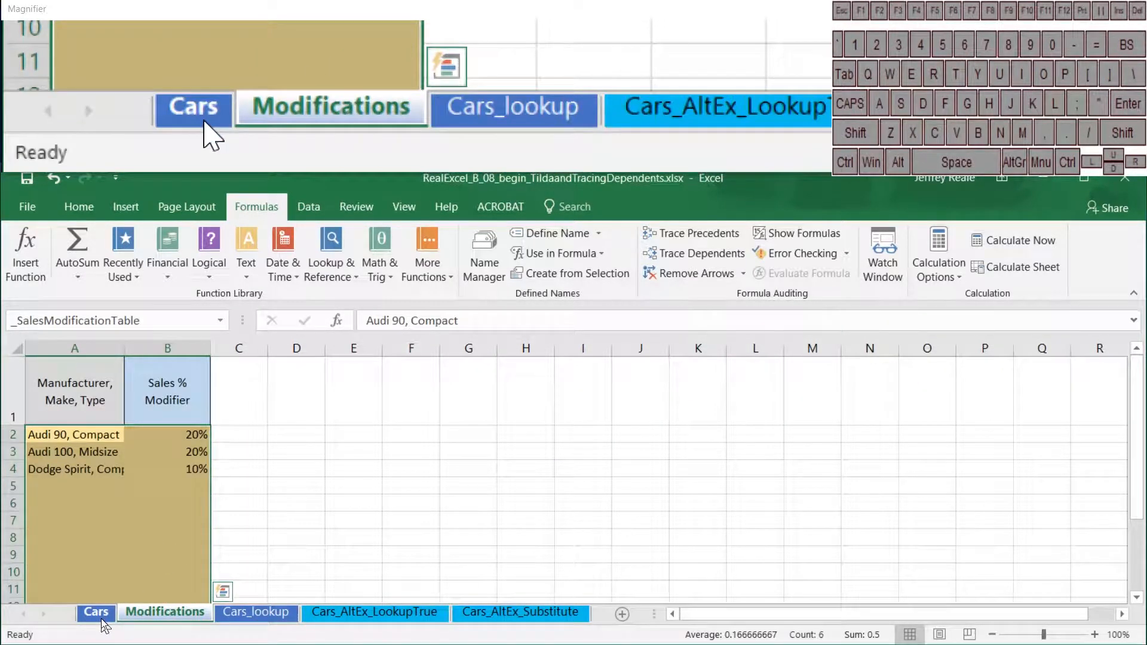
# Return to the Cars sheet and examine the IFERROR/VLOOKUP formulas in I5 and I4 and the formulas in the rows below.
pyautogui.click(103, 620)
pyautogui.click(834, 469)
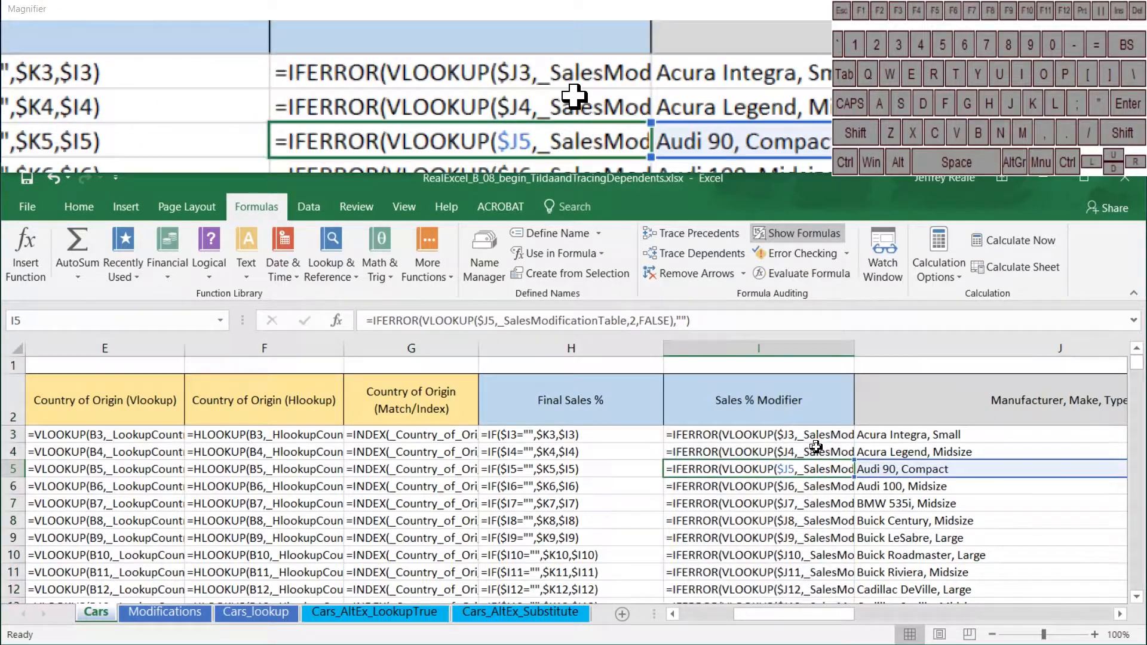
pyautogui.click(815, 446)
pyautogui.click(478, 320)
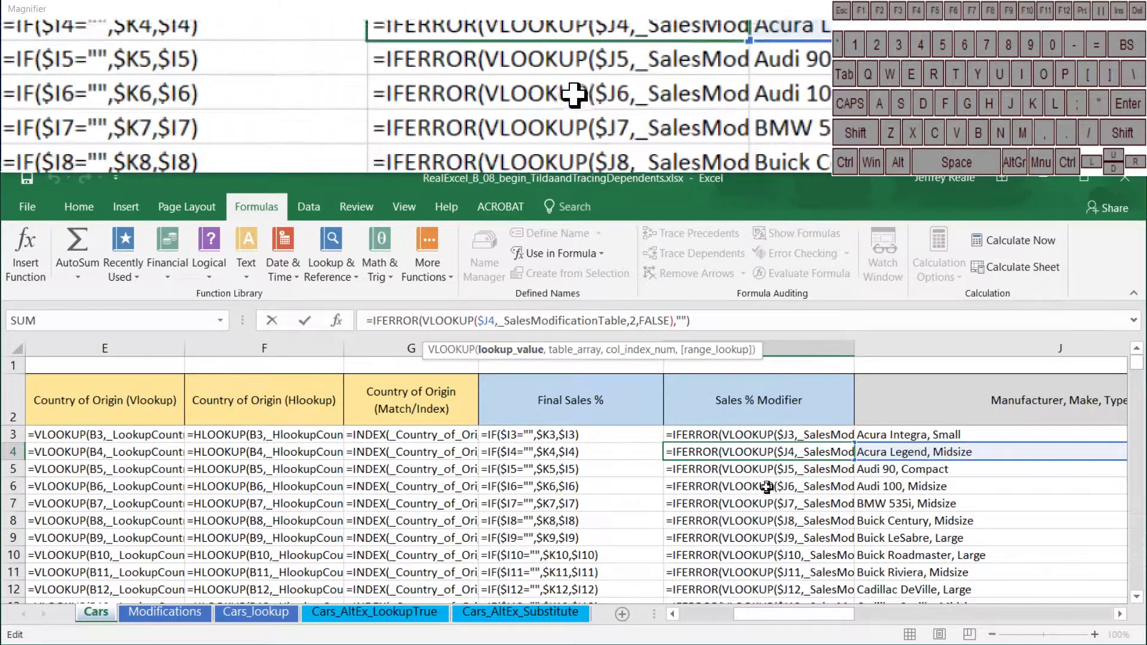
pyautogui.press('Escape')
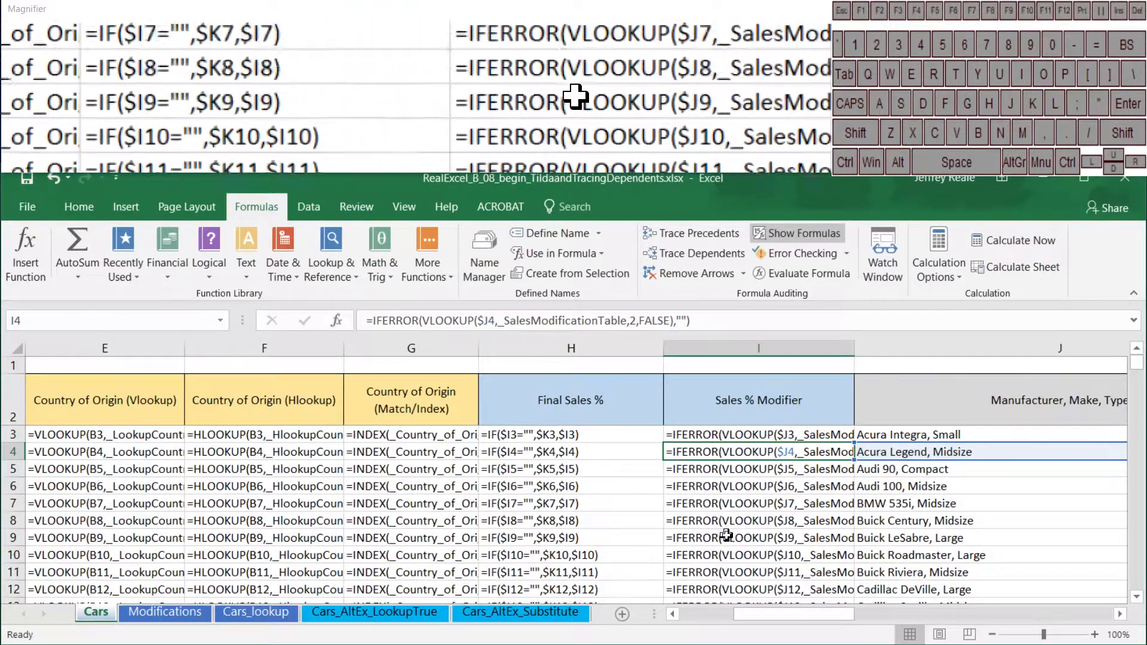
pyautogui.scroll(-4, 726, 534)
pyautogui.scroll(4, 598, 526)
pyautogui.scroll(-4, 439, 499)
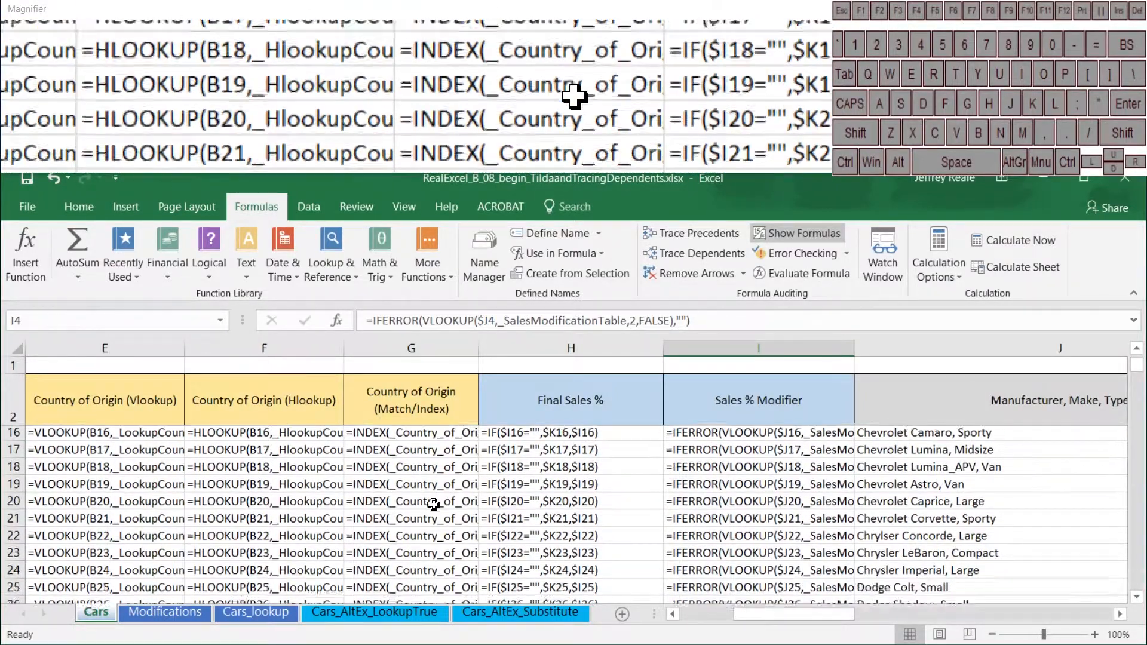
pyautogui.scroll(-9, 433, 504)
pyautogui.scroll(13, 525, 465)
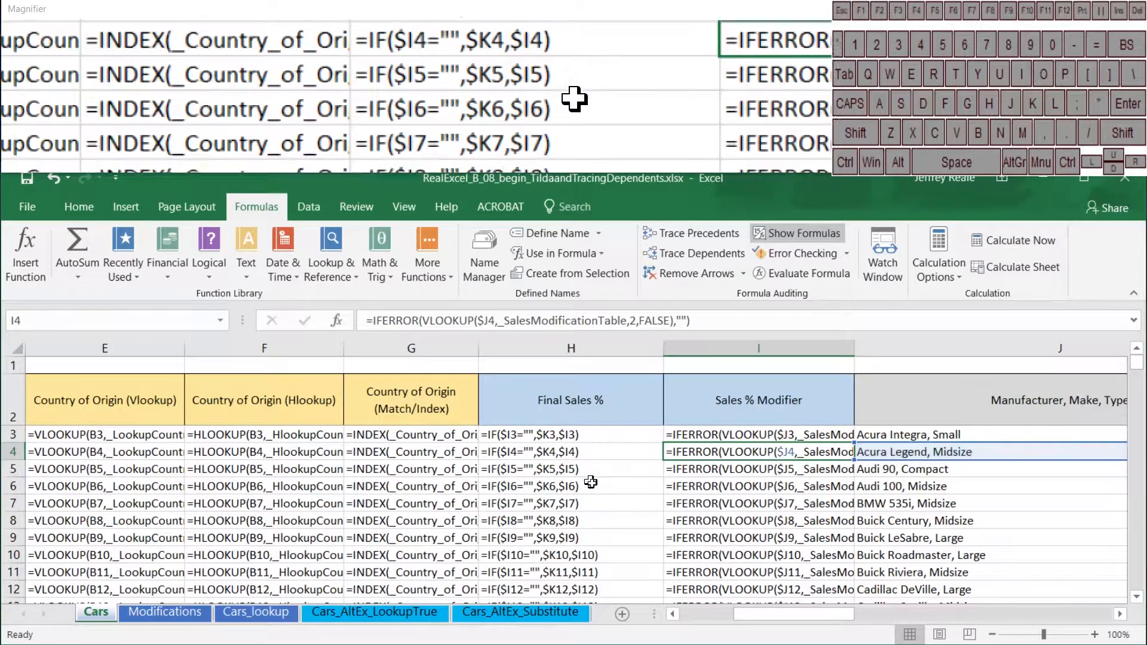
# Switch the Cars sheet back to displaying values, and toggle Show Formulas on and off once more.
pyautogui.press('ctrl')
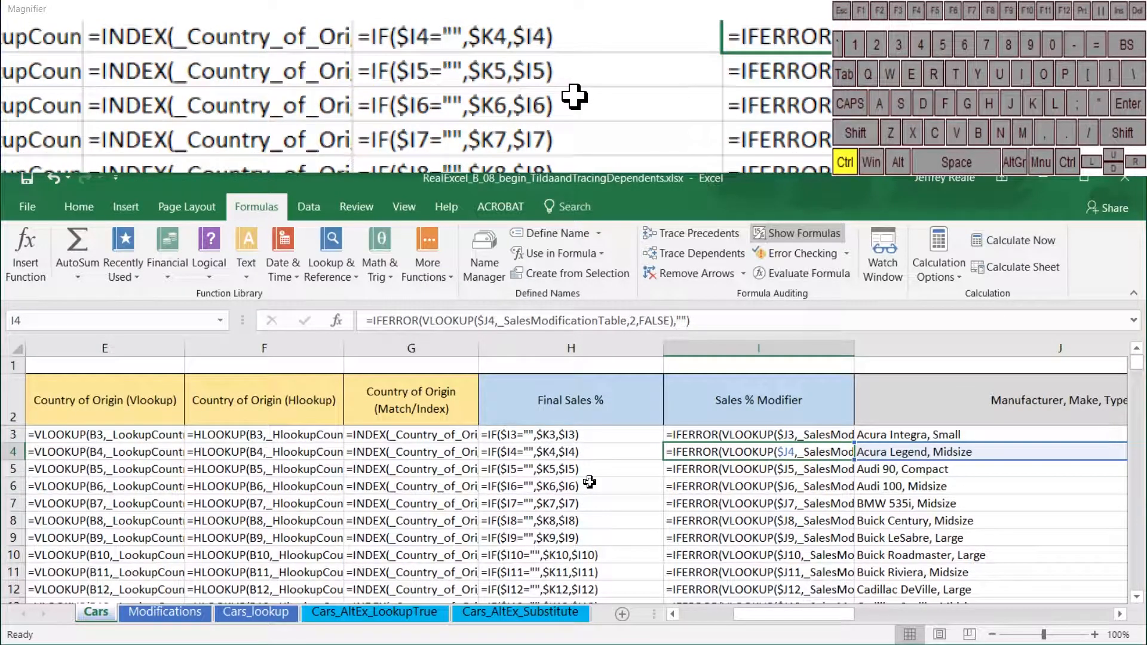
pyautogui.hotkey('ctrl', '`')
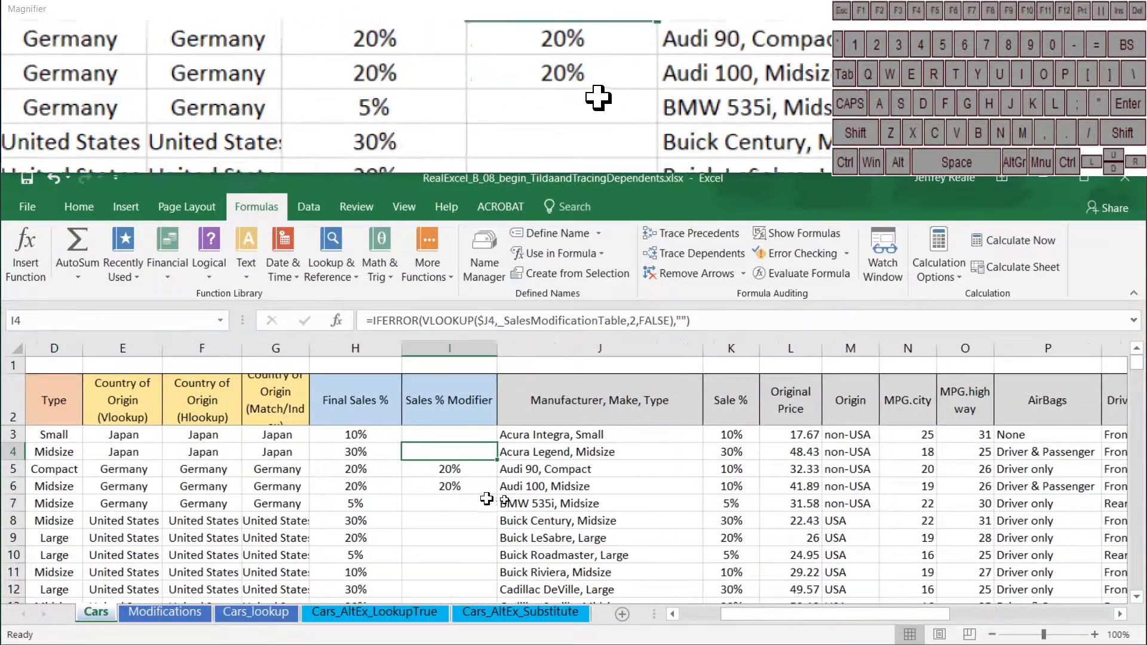
pyautogui.hscroll(-3, 477, 496)
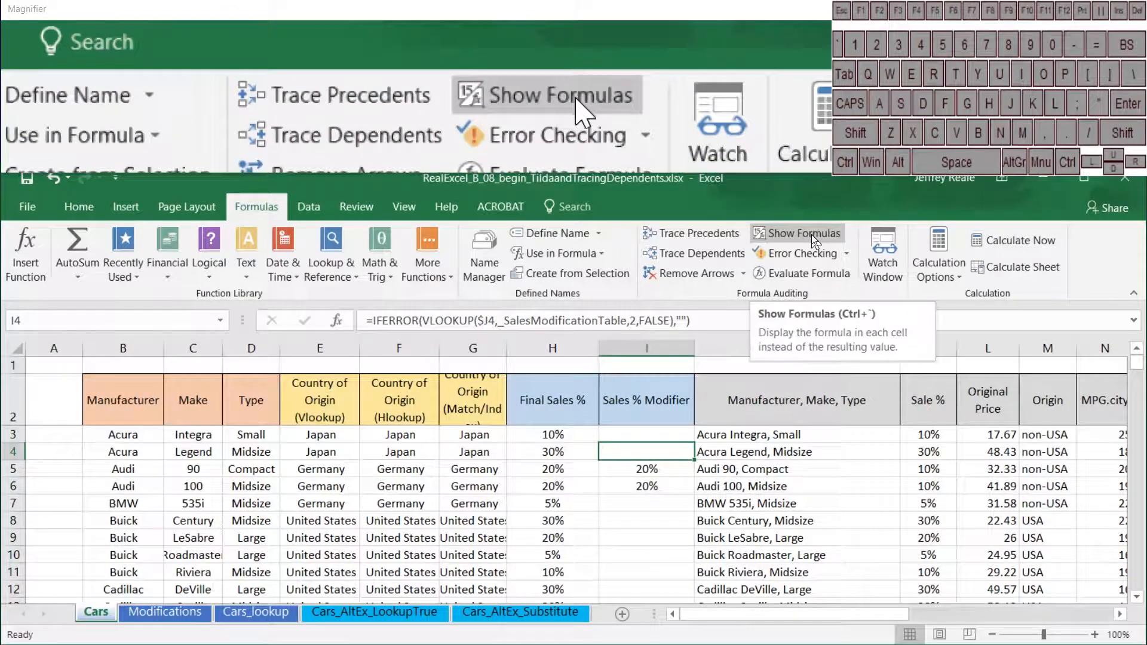
pyautogui.click(811, 234)
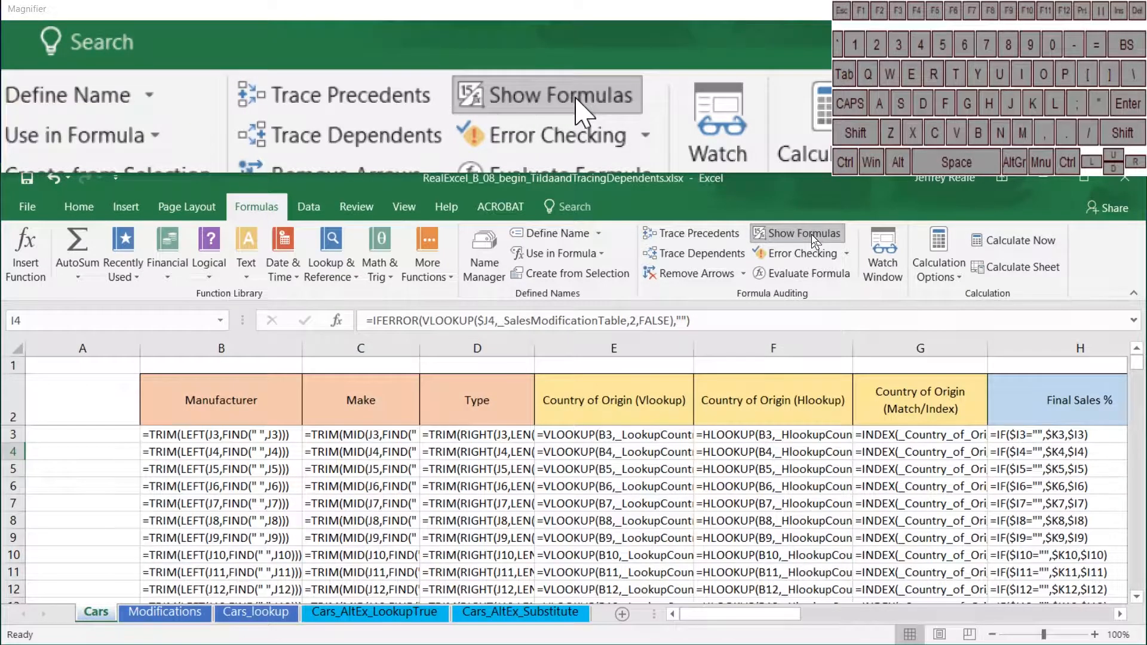
pyautogui.click(811, 235)
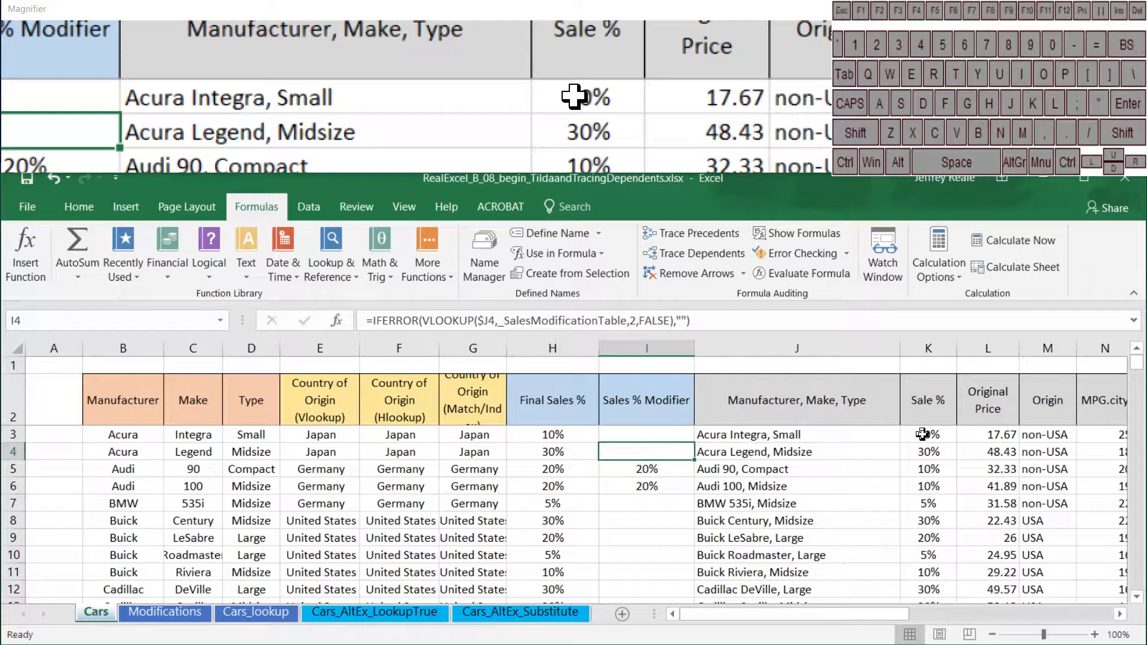
# Try to trace the precedents of the Audi 90 Sale % cell K5.
pyautogui.click(930, 470)
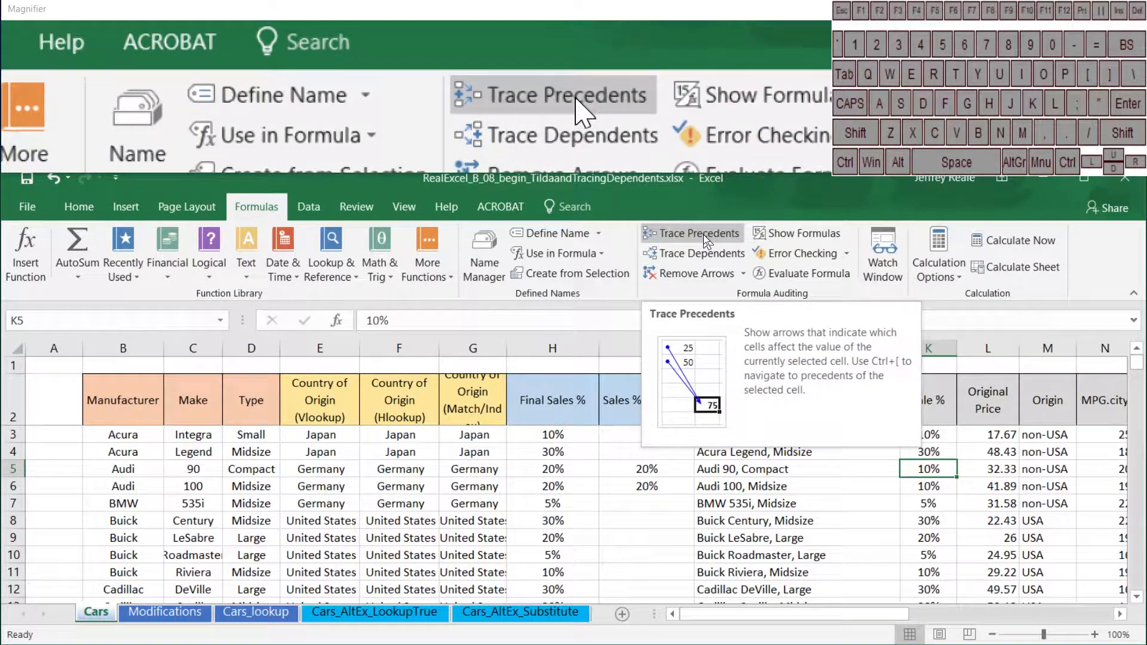
pyautogui.click(703, 234)
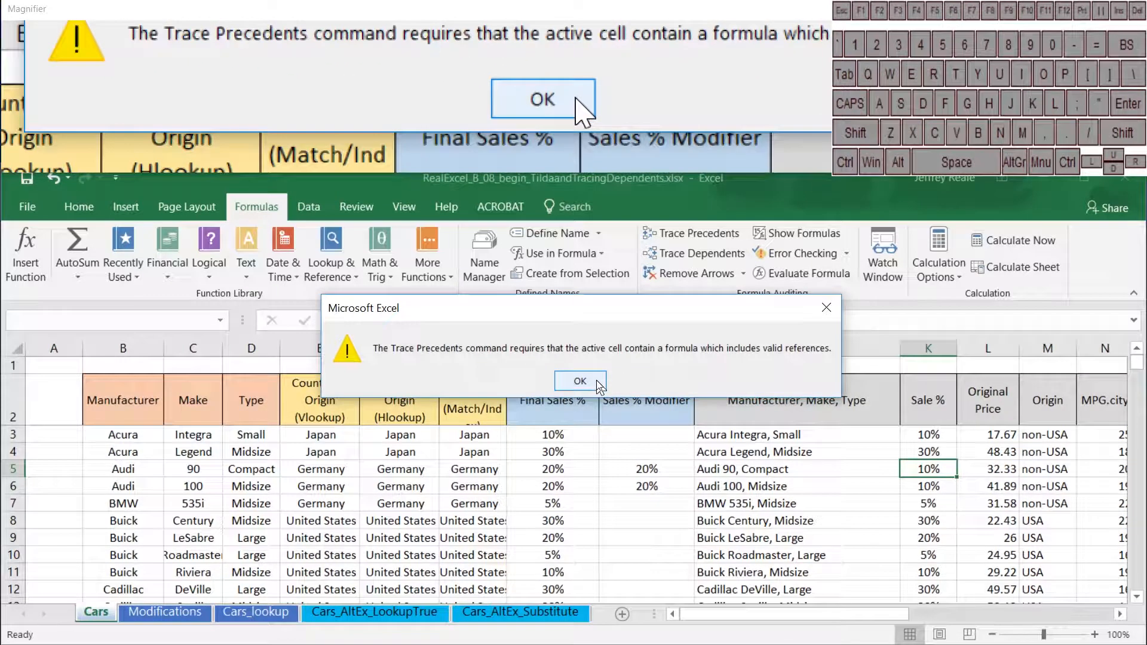
pyautogui.click(598, 385)
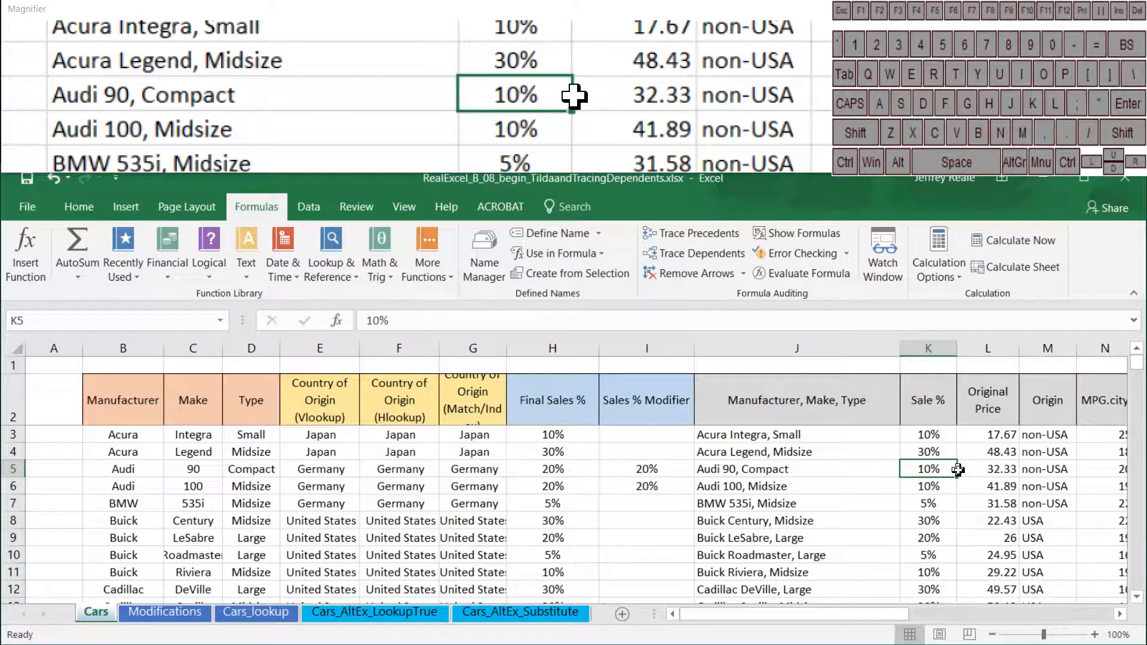
# Trace the precedents of the Final Sales % cells H5, H8 and H11 and of the Hlookup country cell F6.
pyautogui.click(562, 472)
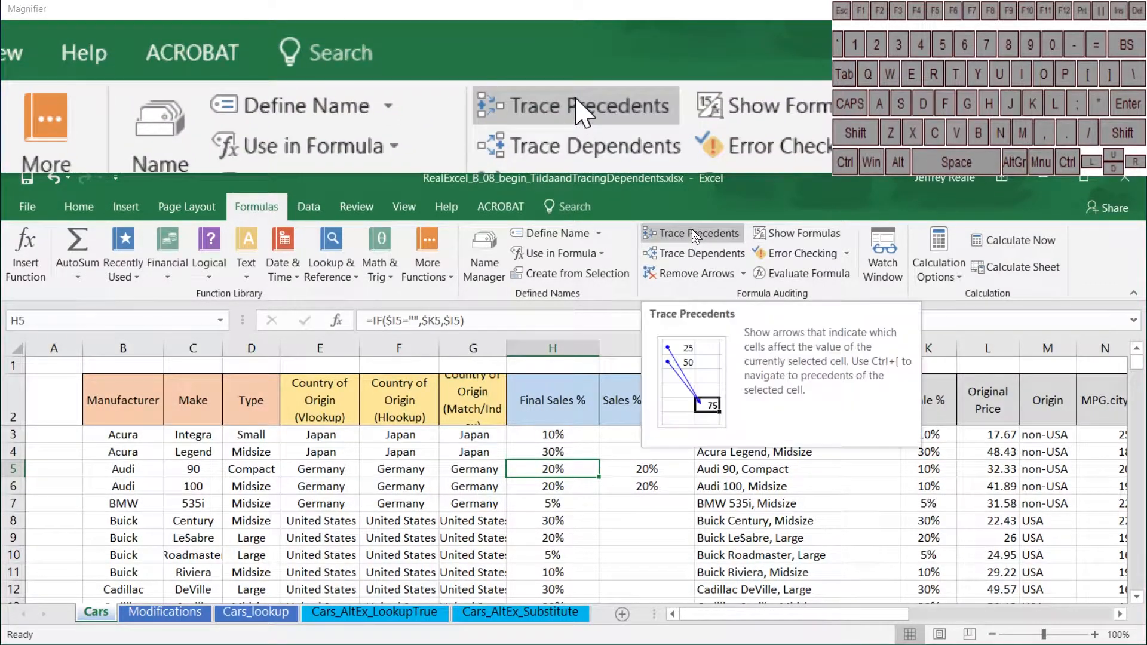
pyautogui.click(693, 232)
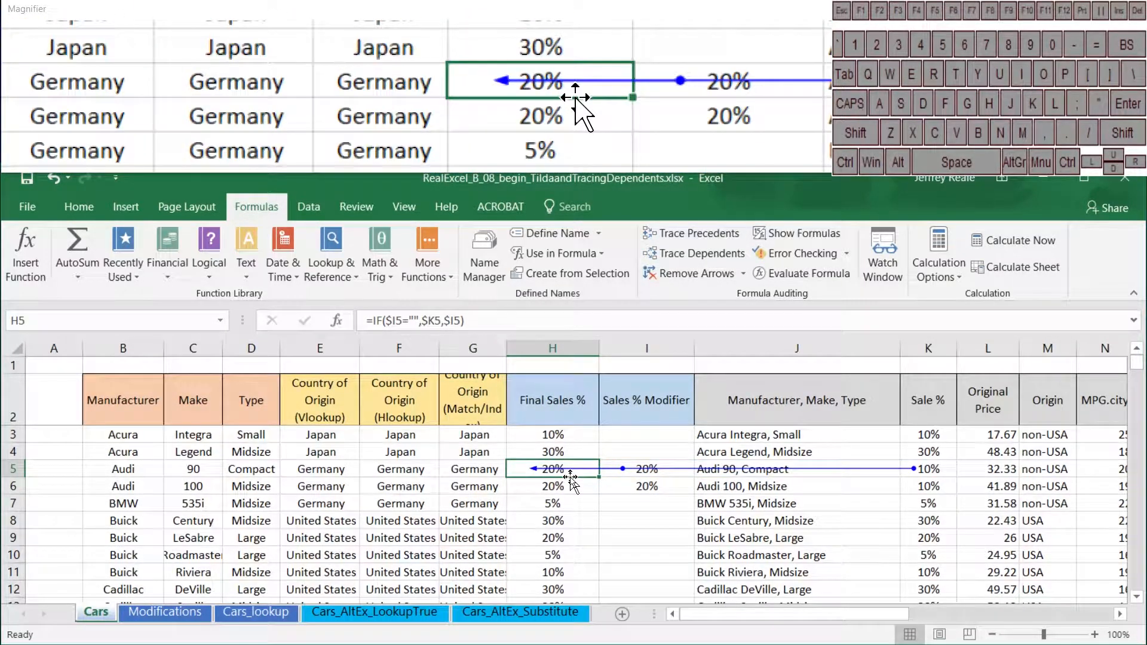
pyautogui.click(584, 519)
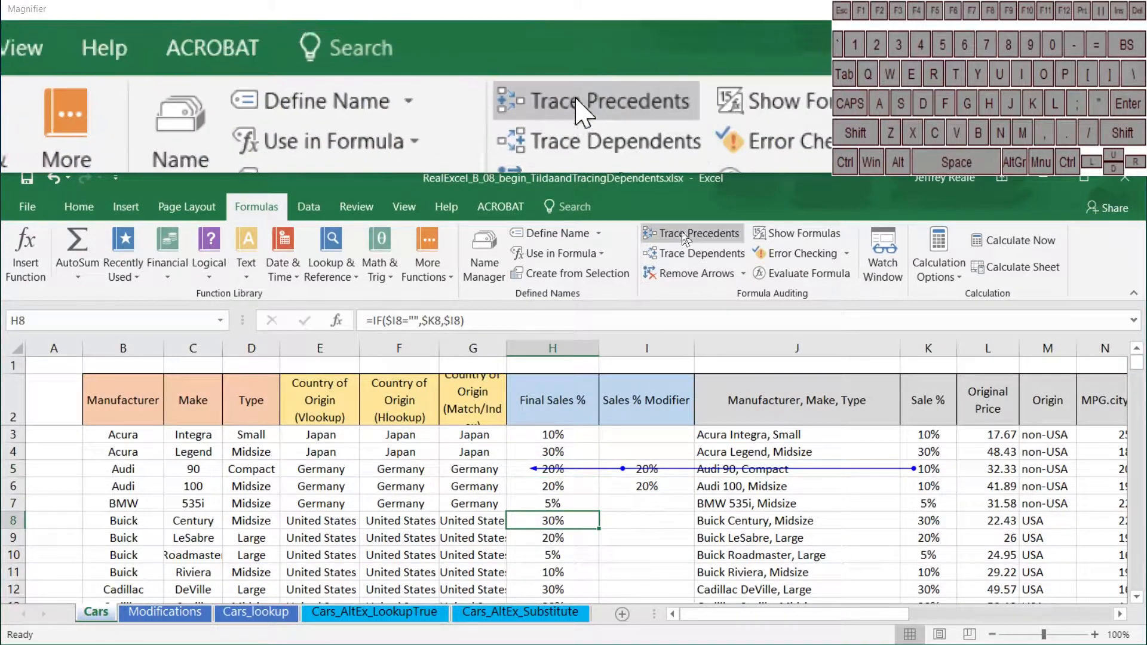
pyautogui.click(685, 235)
pyautogui.click(583, 571)
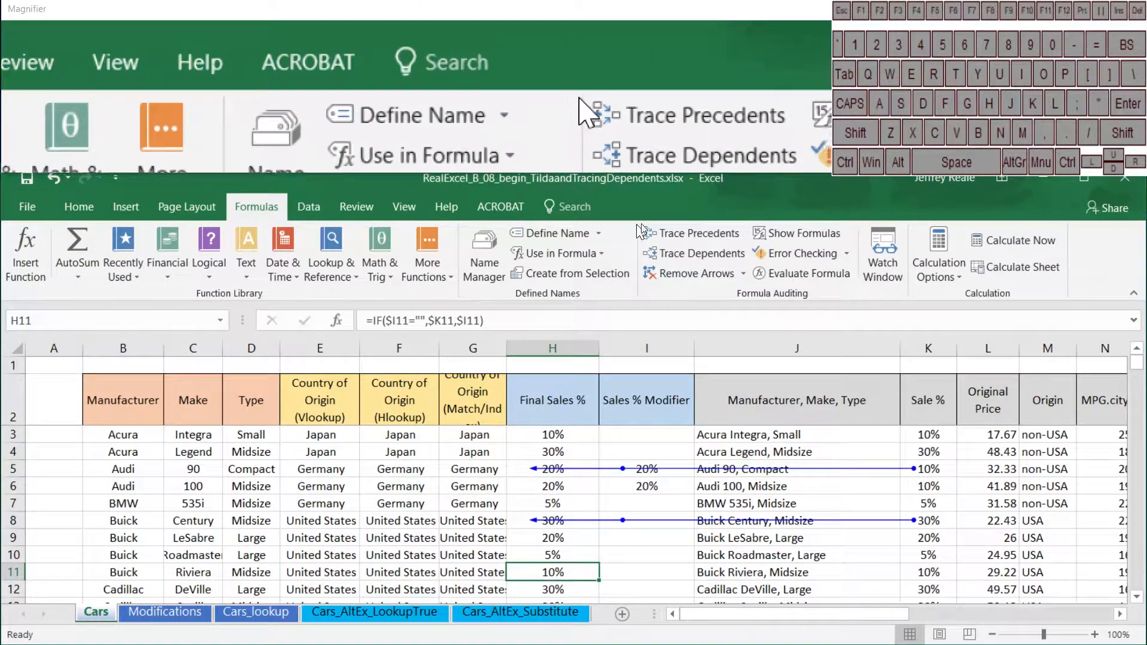
pyautogui.click(642, 232)
pyautogui.click(432, 487)
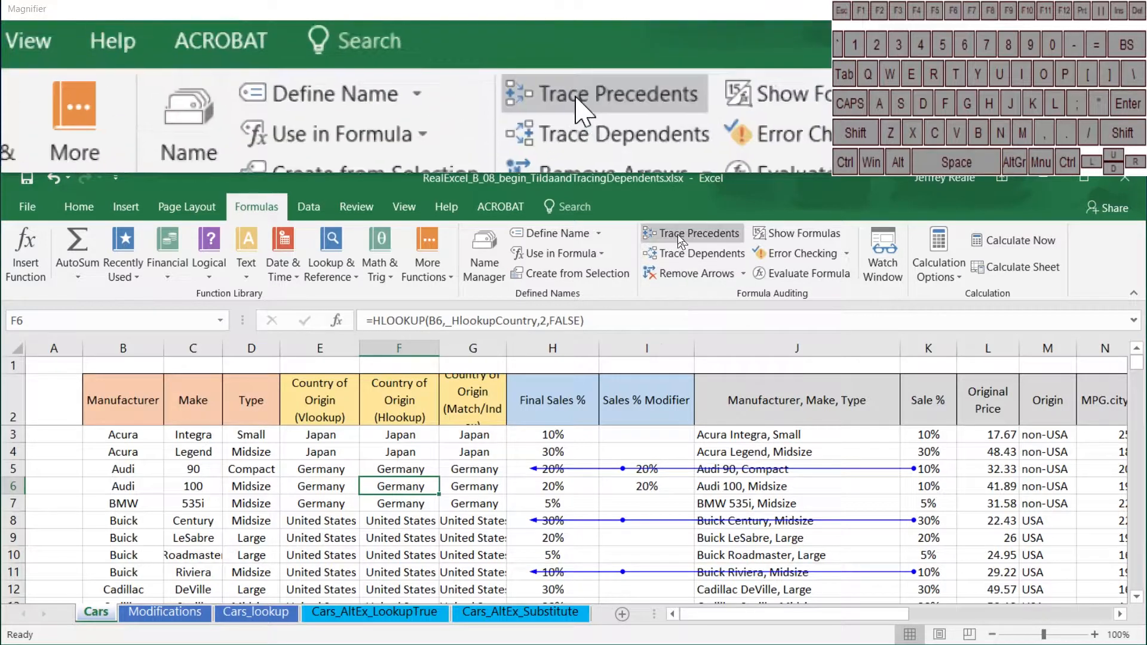
pyautogui.click(687, 234)
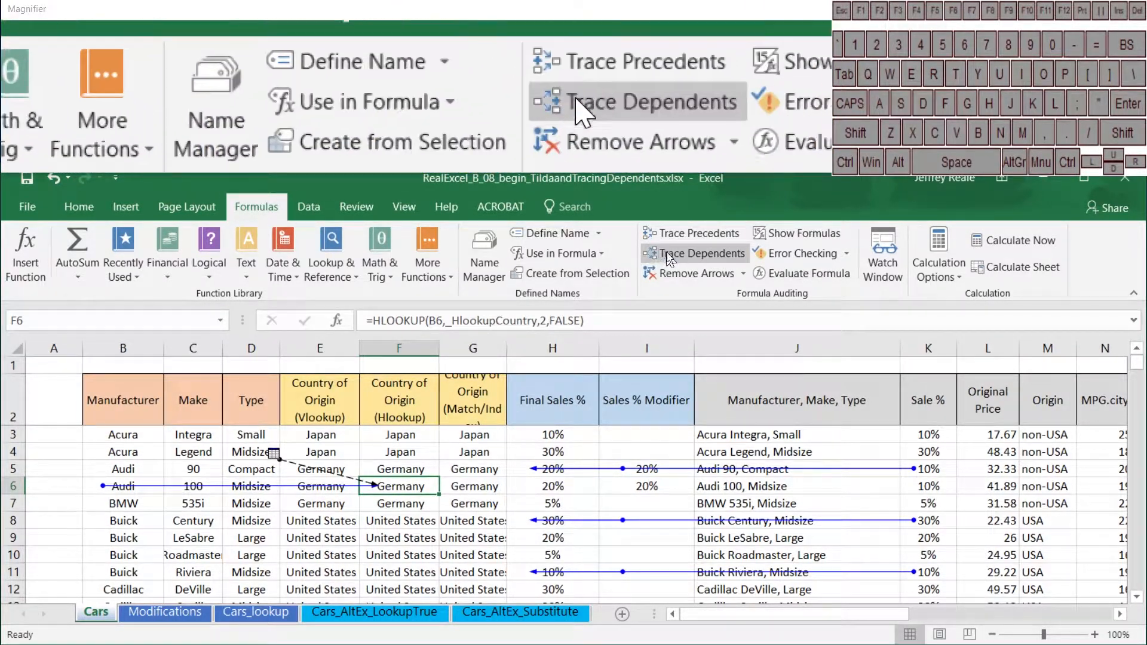
# Clear the existing tracer arrows, trace the dependents of the Buick LeSabre Sale % cell K9, and remove its arrow.
pyautogui.click(679, 273)
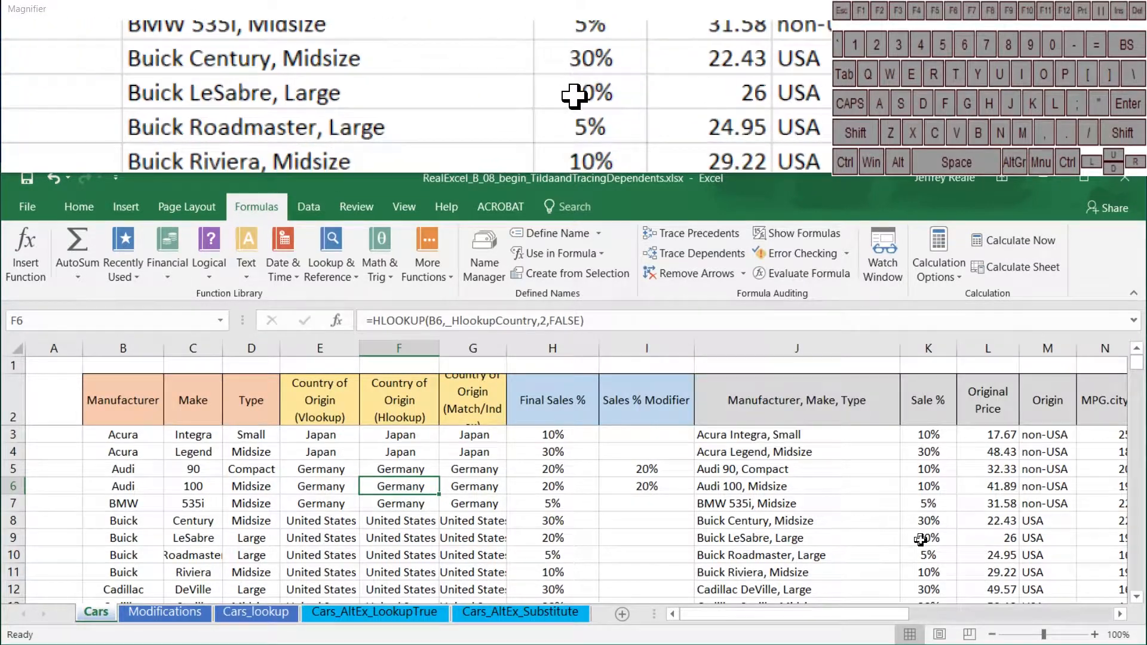
pyautogui.click(921, 539)
pyautogui.click(722, 249)
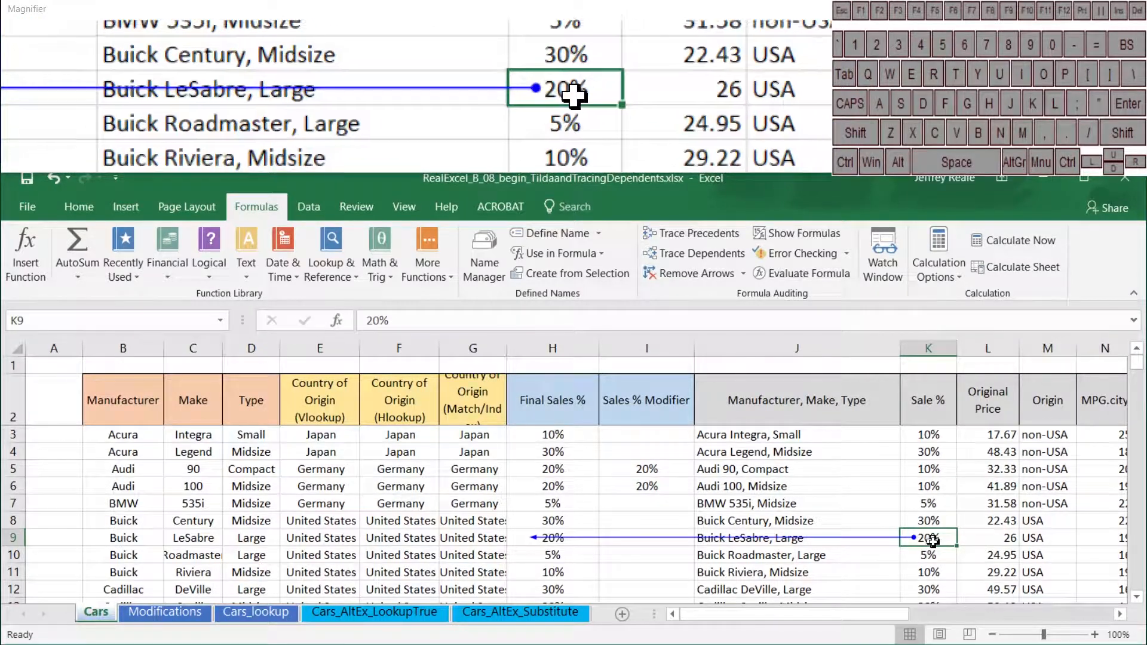
pyautogui.click(682, 282)
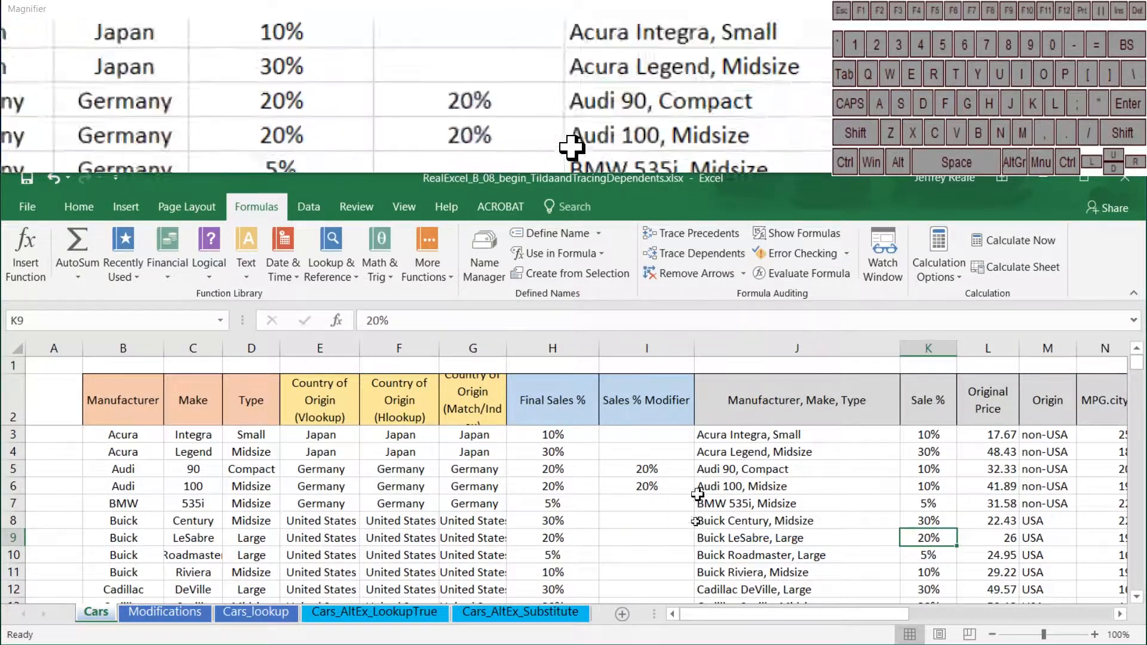
# Trace the dependents of the Audi 100 Sales % Modifier cell I6 and remove the arrow.
pyautogui.click(646, 485)
pyautogui.click(707, 260)
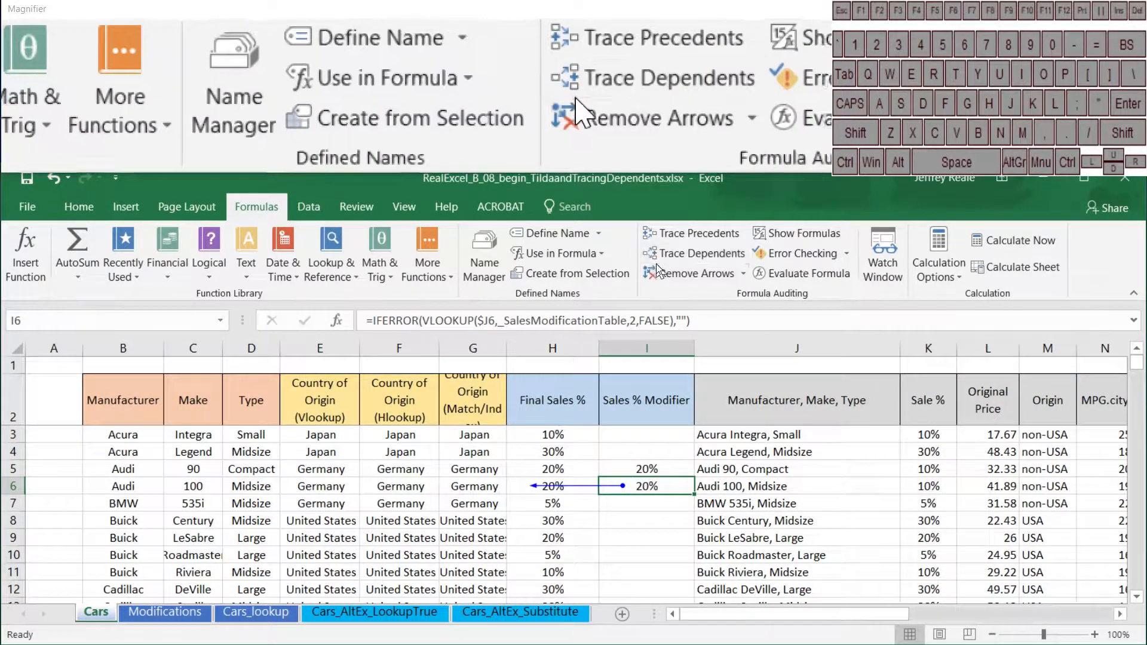
pyautogui.click(661, 272)
# Try to trace the dependents of the Hlookup country cell F5, trace its precedents instead, and remove the arrows.
pyautogui.click(399, 469)
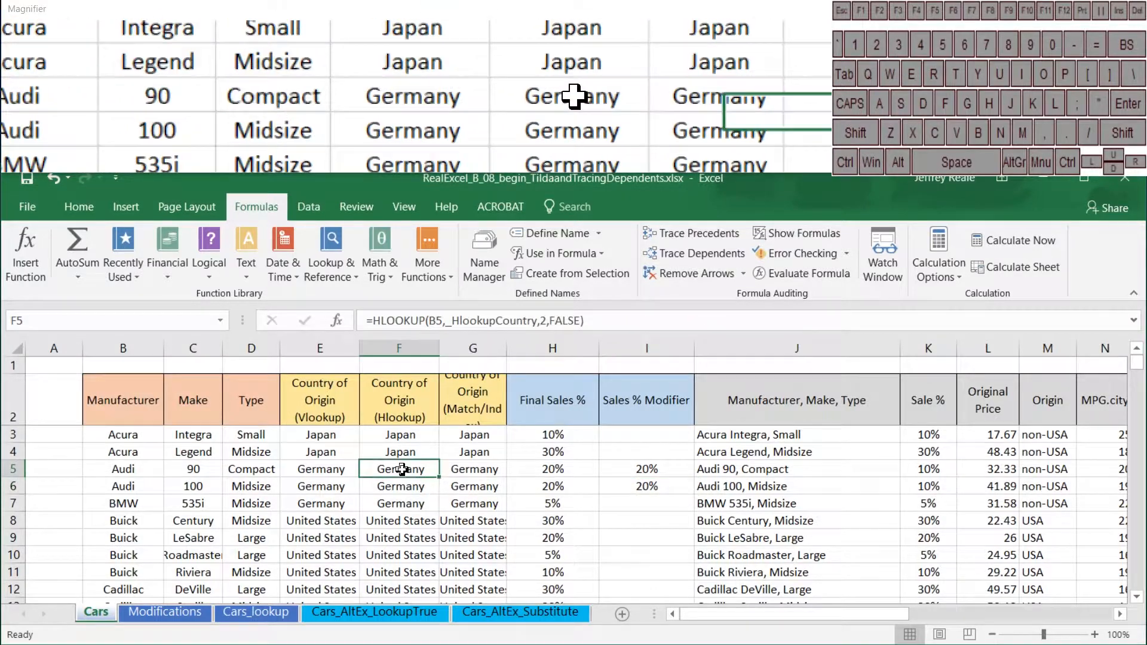
pyautogui.click(669, 253)
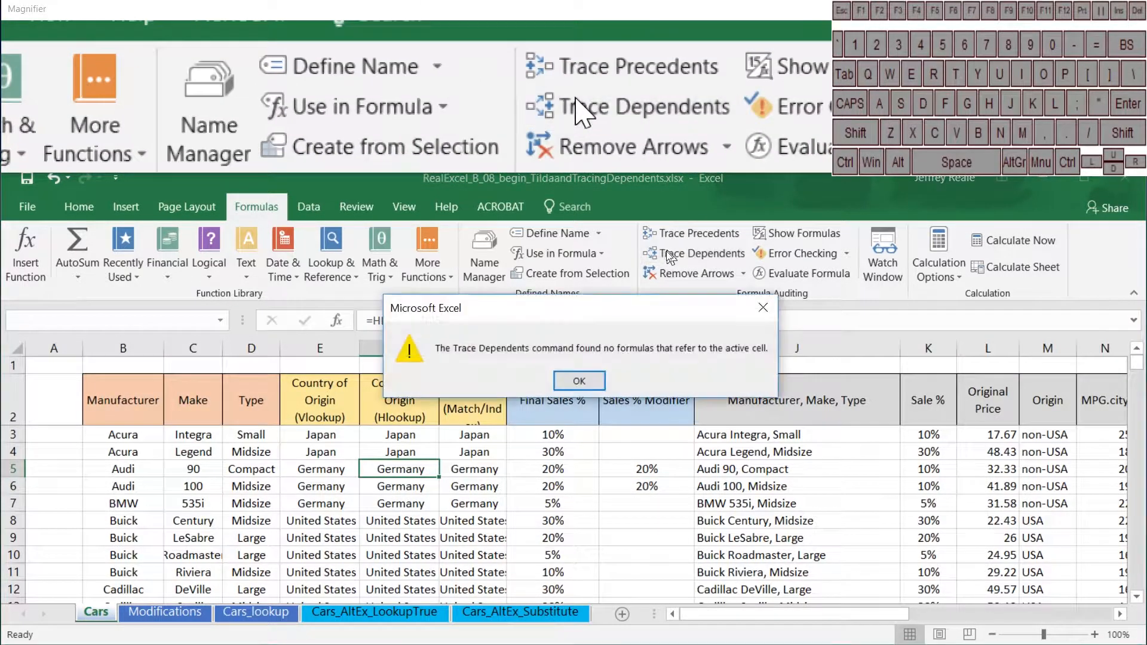
pyautogui.click(579, 380)
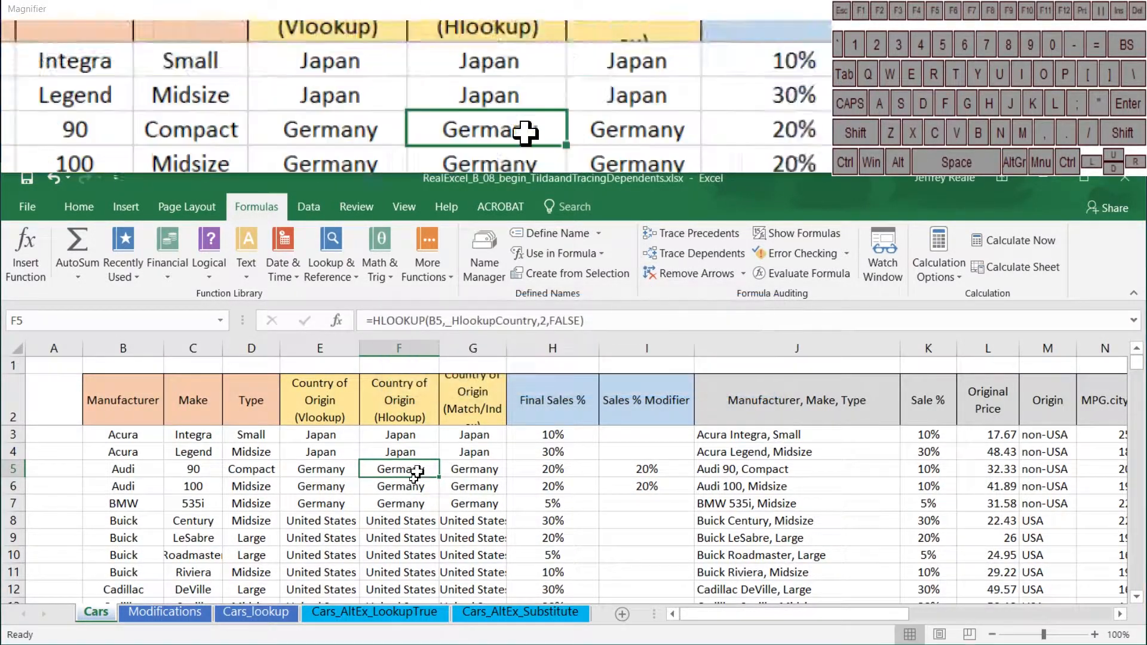
pyautogui.click(693, 233)
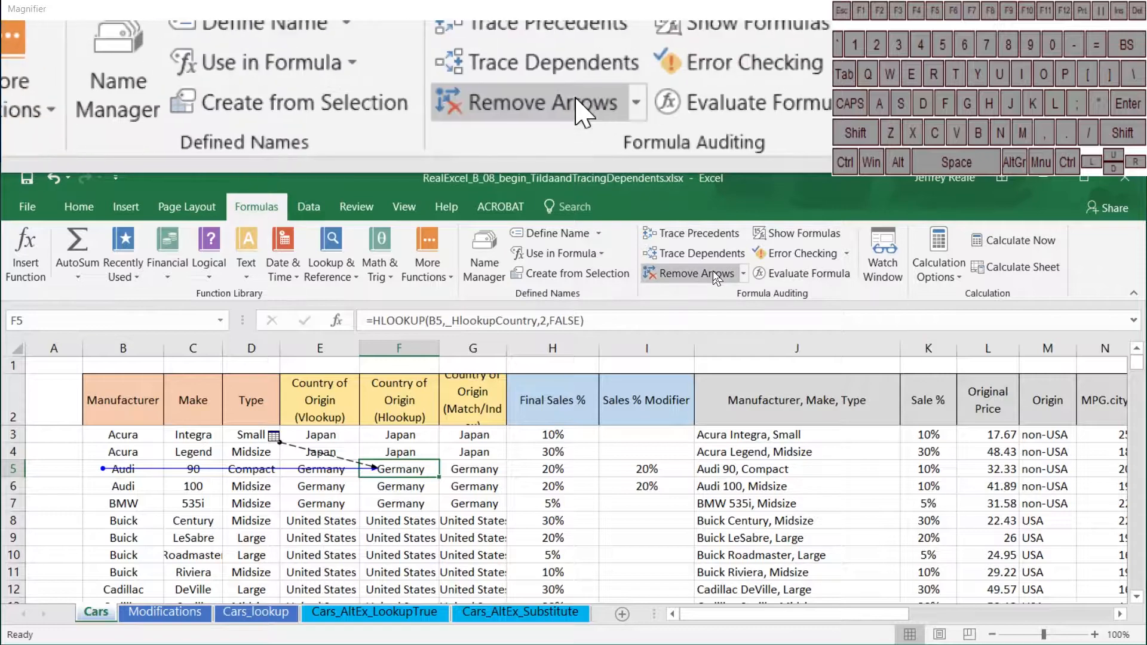
pyautogui.click(711, 270)
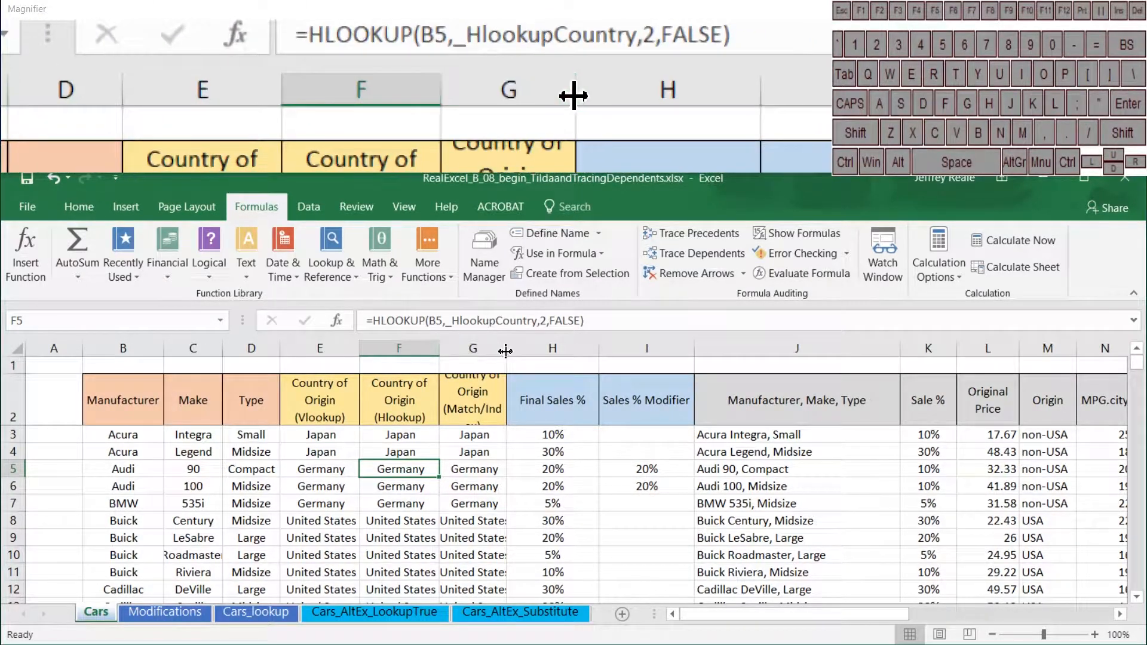
# Widen column G to fit its Match/Index header, and examine the contents of G9, C8, D8 and E8.
pyautogui.moveTo(507, 349); pyautogui.dragTo(522, 348)
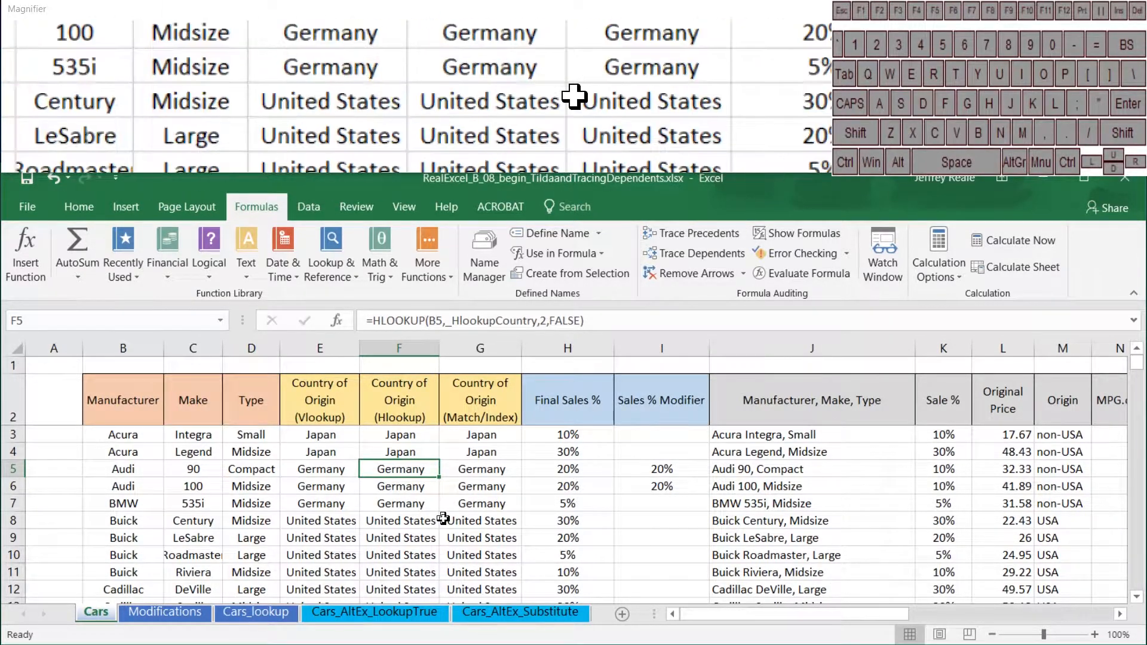
pyautogui.click(469, 537)
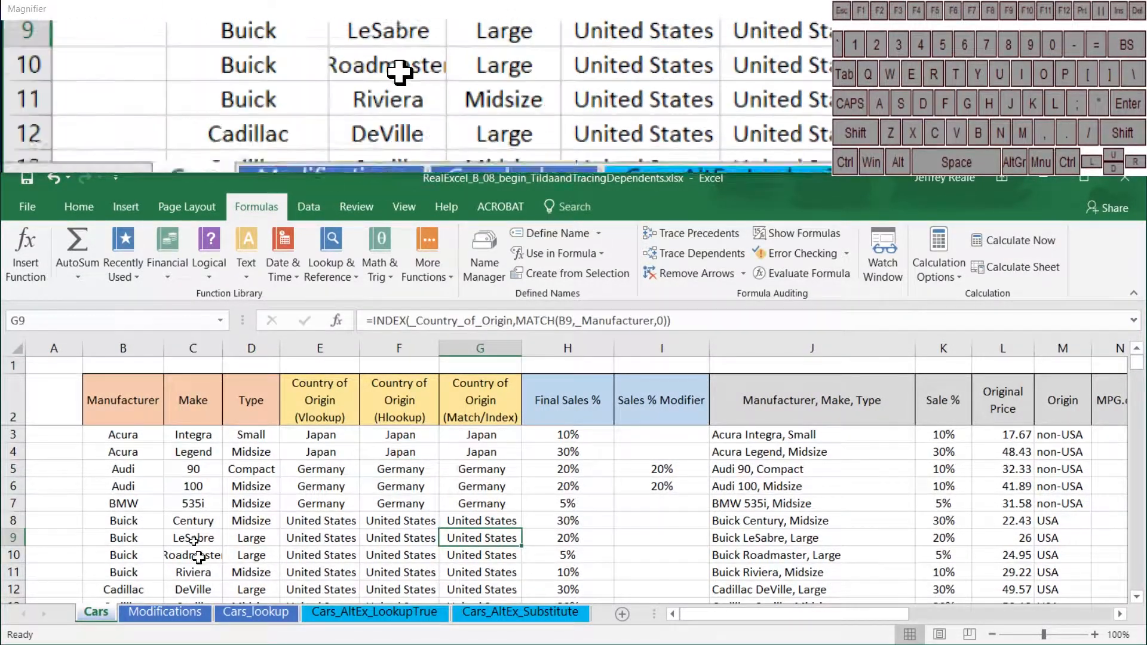
pyautogui.click(192, 521)
pyautogui.click(251, 521)
pyautogui.click(334, 517)
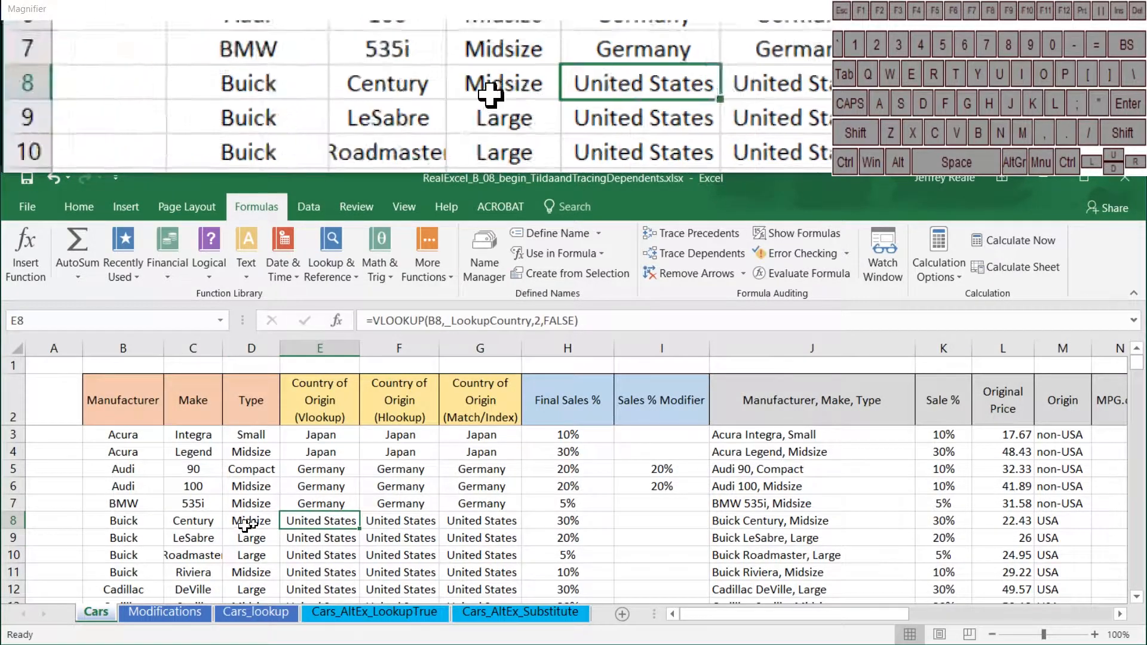
# Evaluate the INDEX/MATCH formula in G8 one expression at a time through to its final result, and close the evaluation.
pyautogui.click(481, 516)
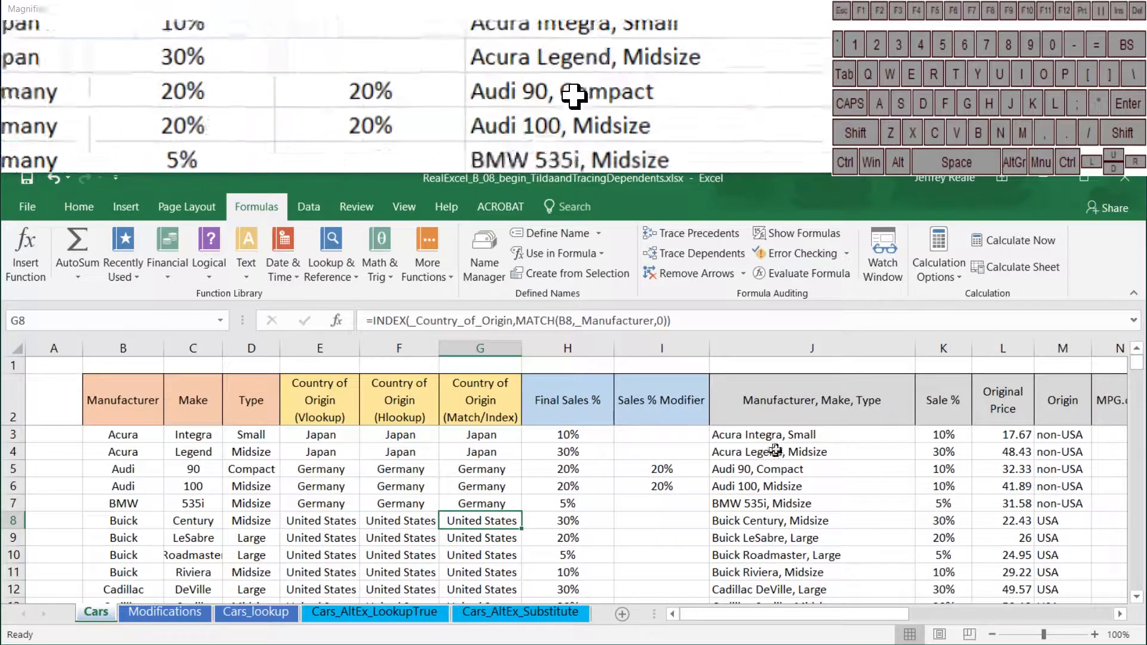
pyautogui.click(830, 277)
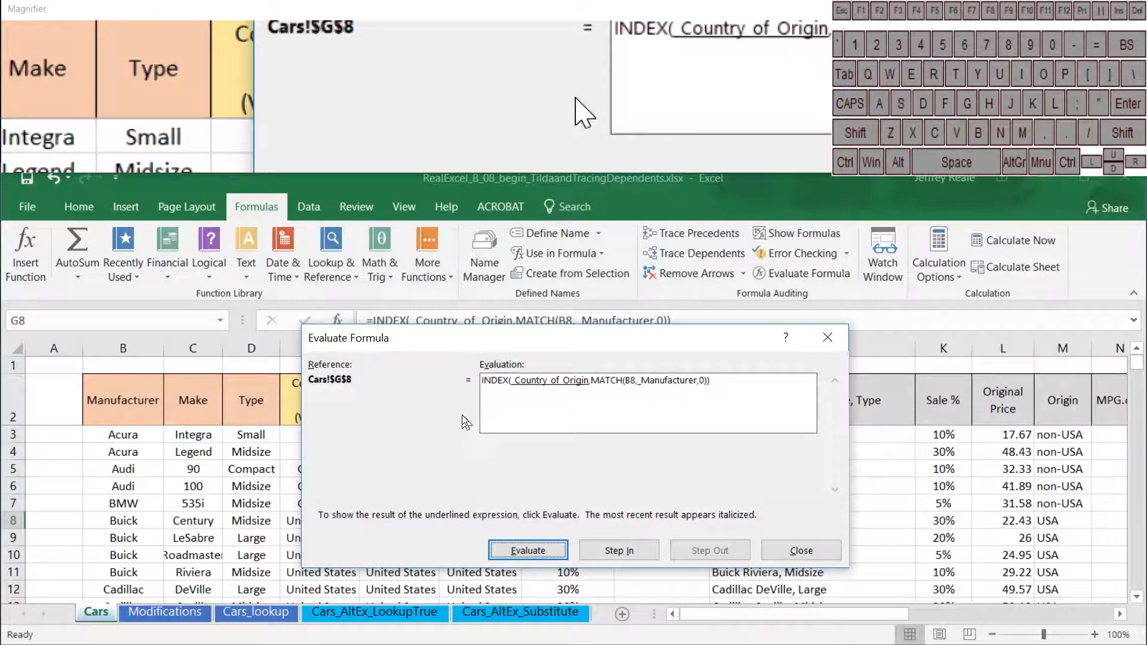
pyautogui.click(524, 553)
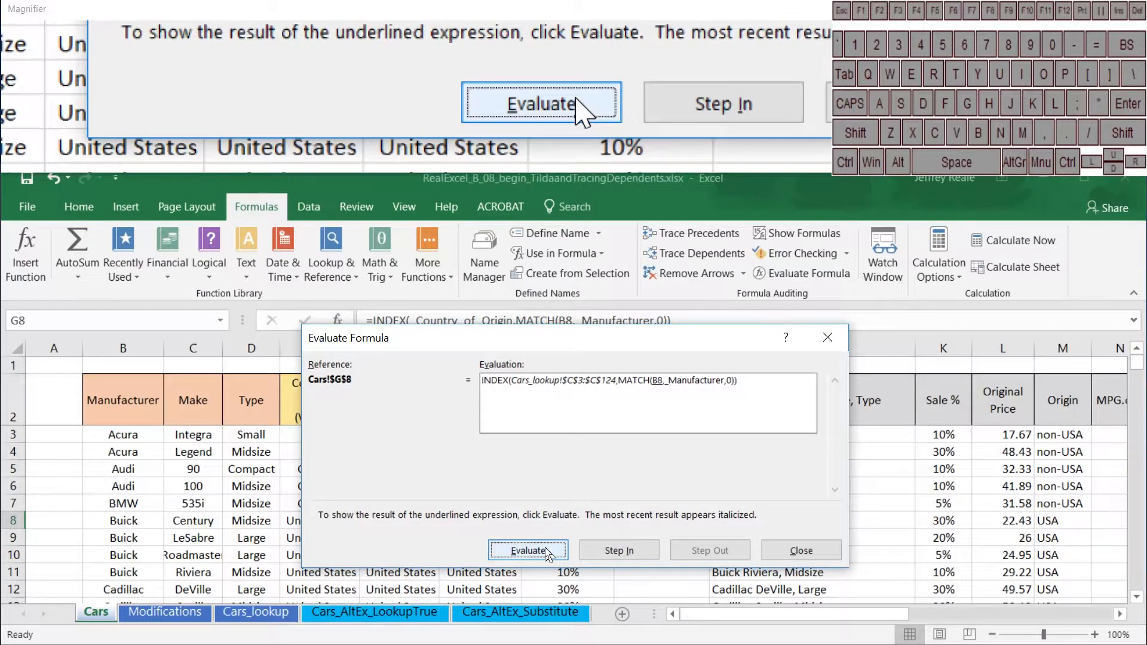
pyautogui.click(545, 550)
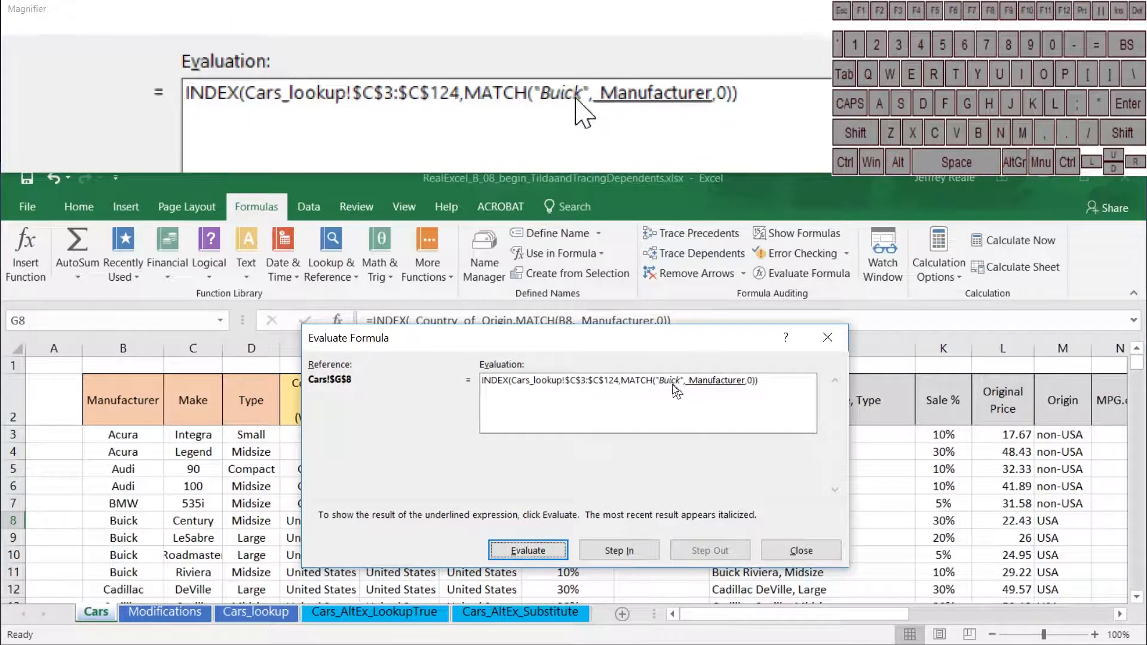
pyautogui.click(509, 551)
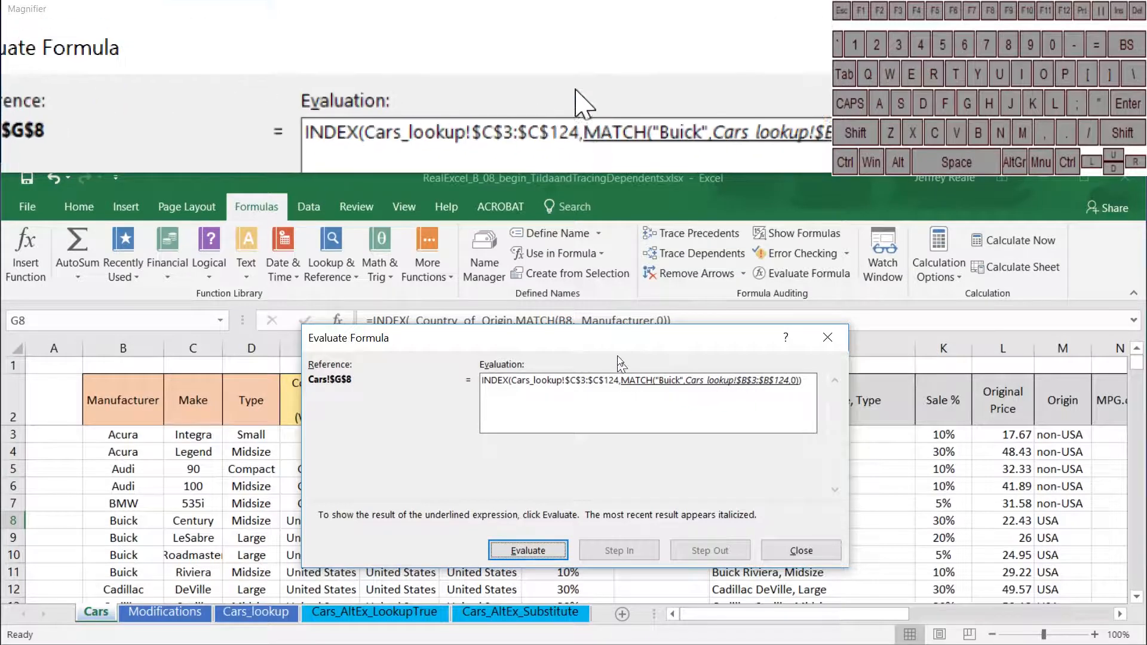
pyautogui.moveTo(618, 347); pyautogui.dragTo(615, 396)
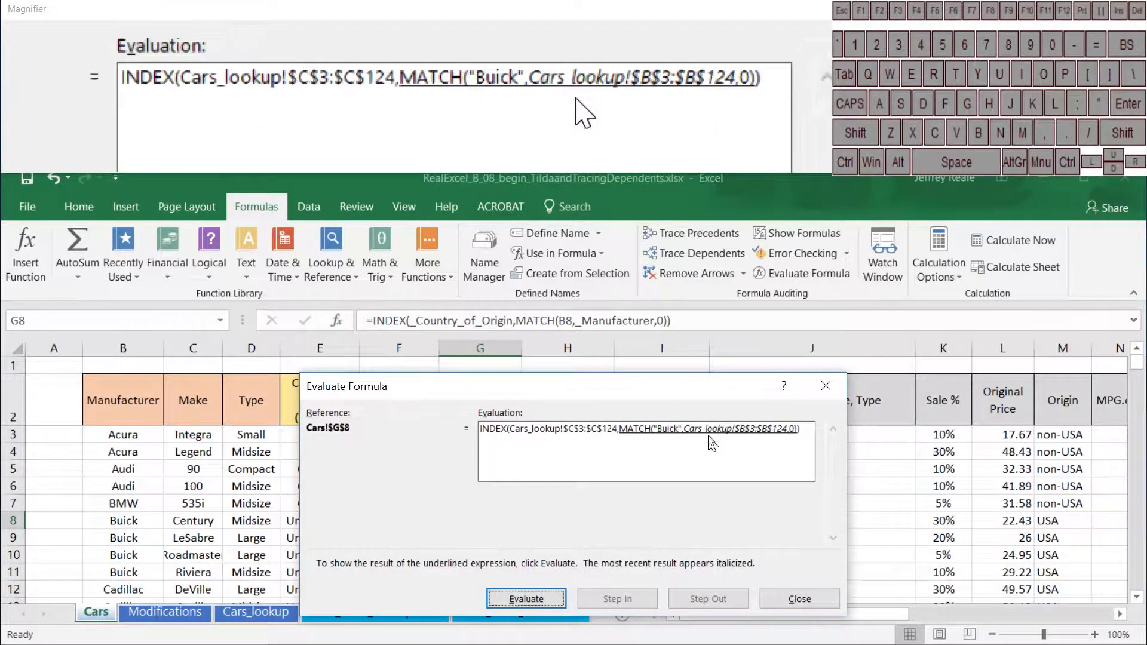
pyautogui.click(550, 596)
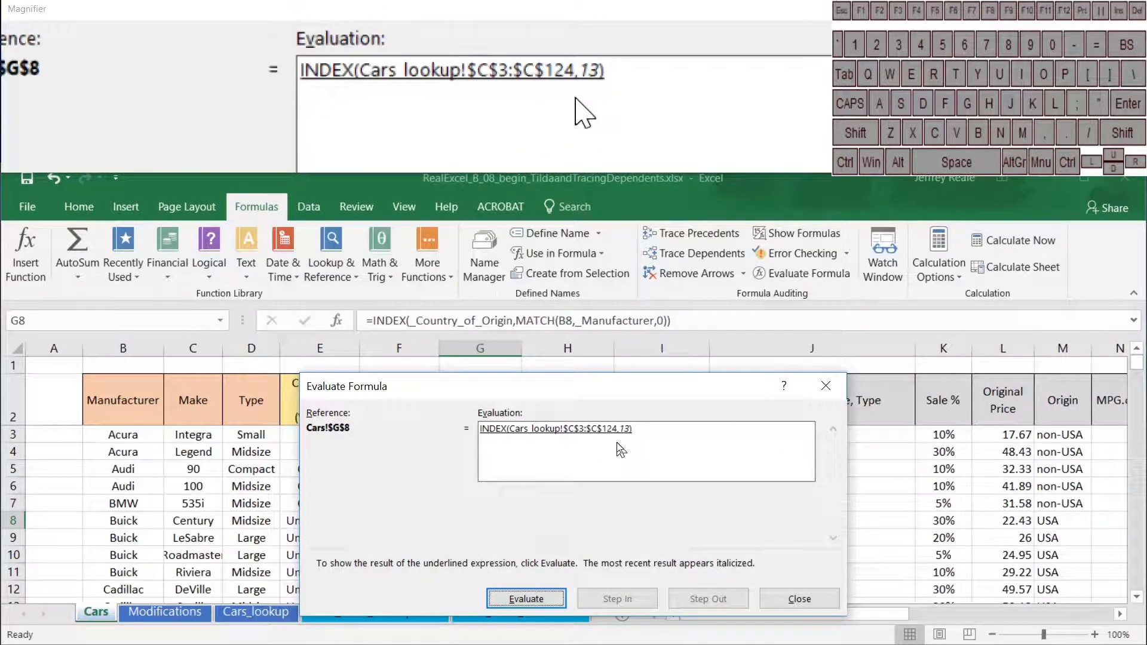
pyautogui.click(542, 596)
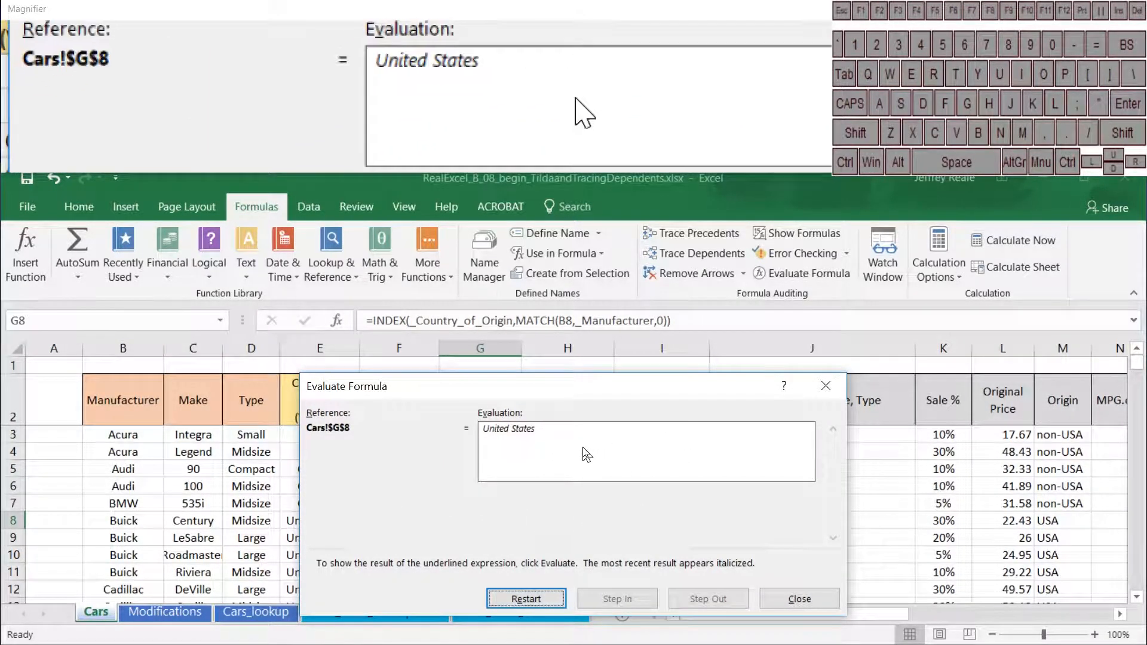
pyautogui.click(826, 386)
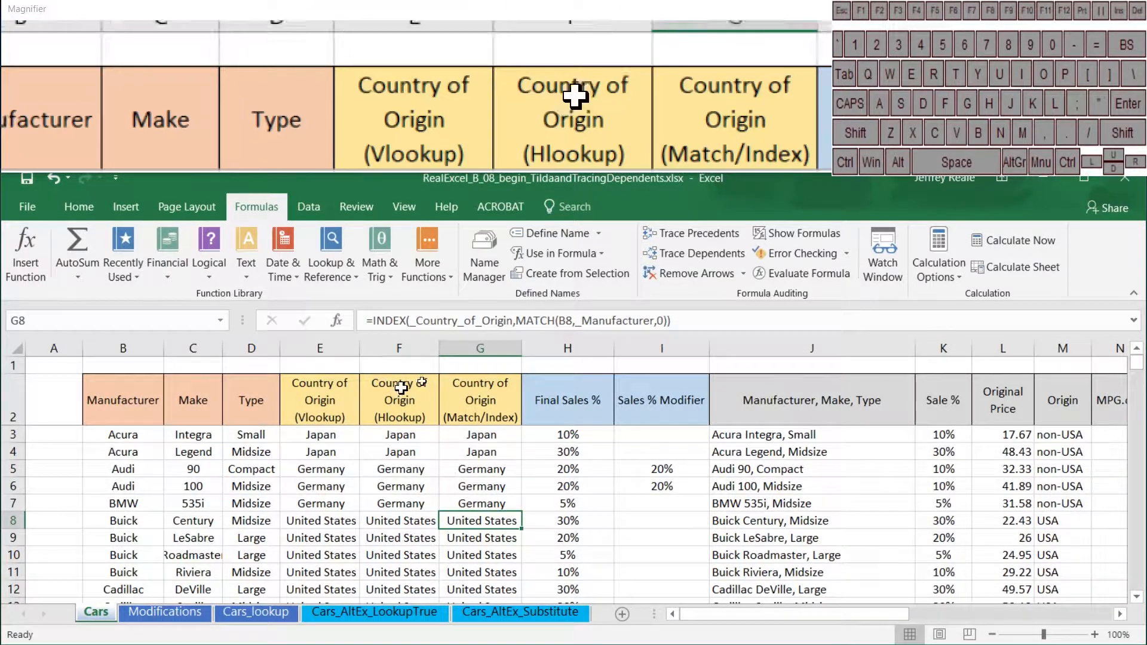
# Review the workbook's defined names and the range that _Country_of_Origin refers to in the Name Manager, and close it.
pyautogui.click(468, 259)
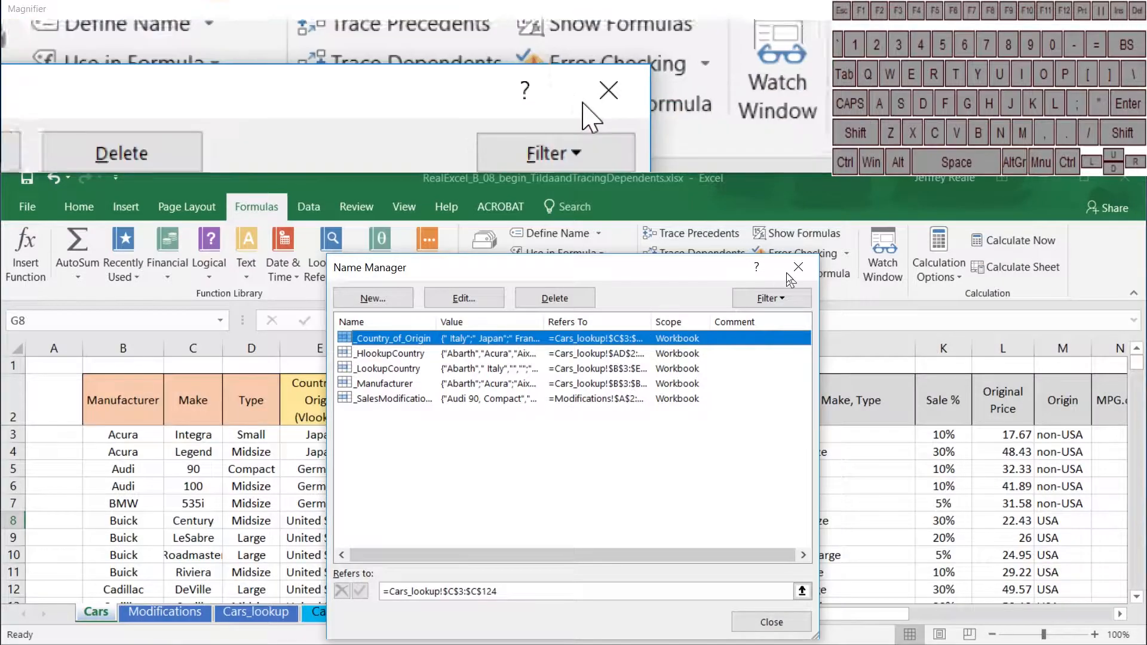
pyautogui.click(797, 267)
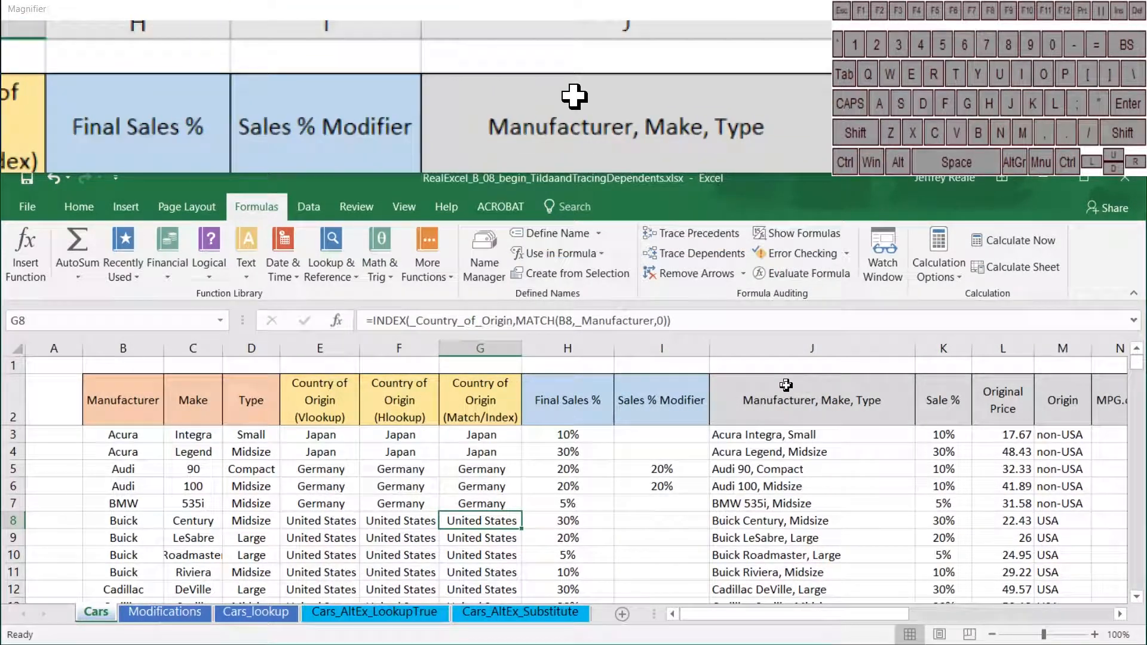